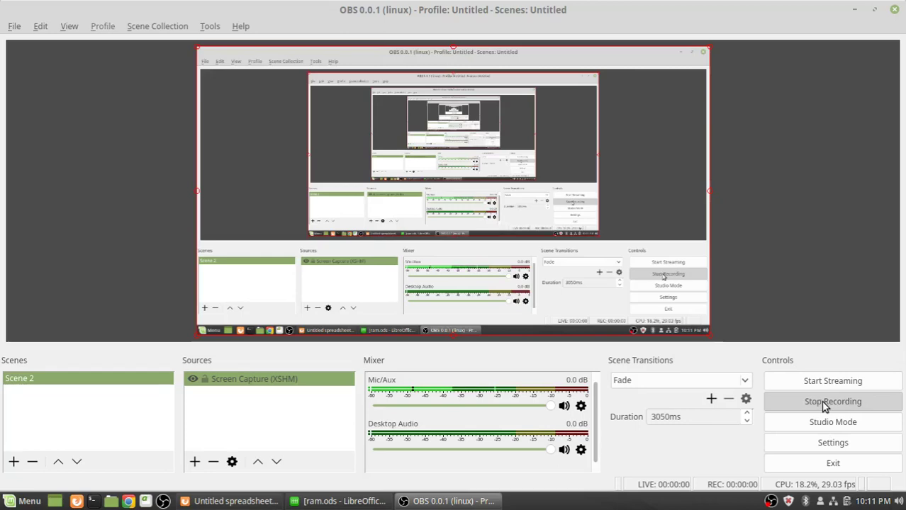
- Bring the Google Sheets marks spreadsheet in Firefox to the front from OBS Studio
key("alt+Tab")
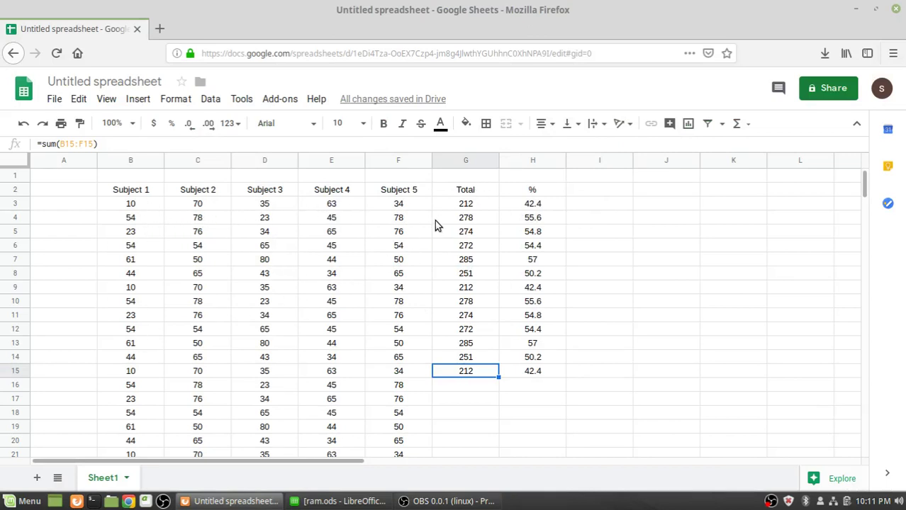
left_click(481, 189)
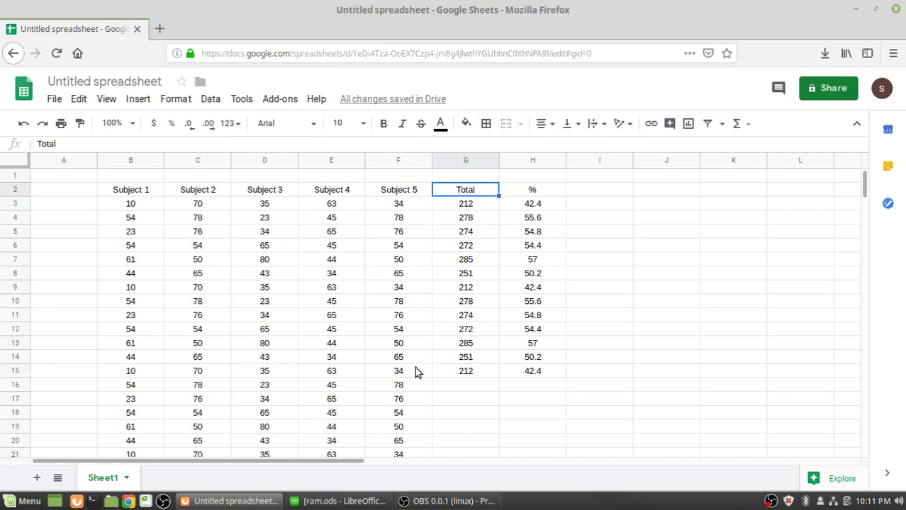
scroll(416, 370, "down", 2)
scroll(418, 368, "down", 4)
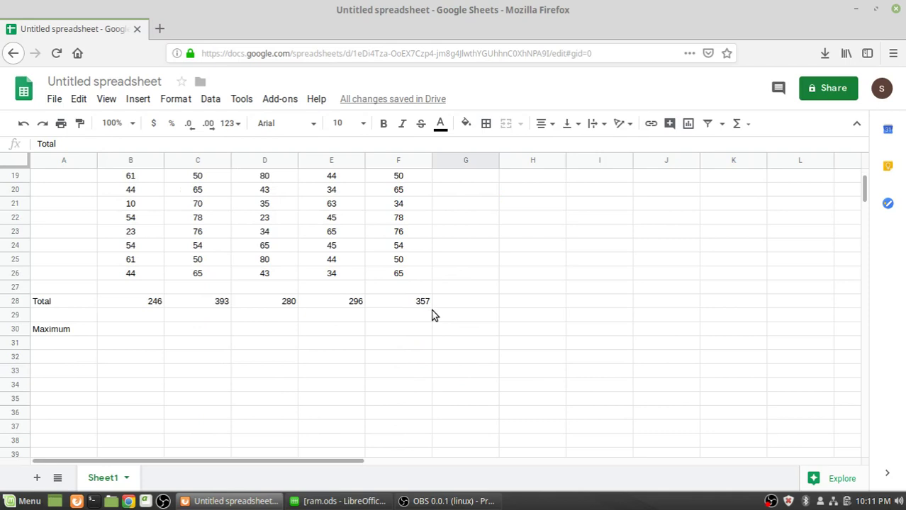
scroll(435, 347, "up", 6)
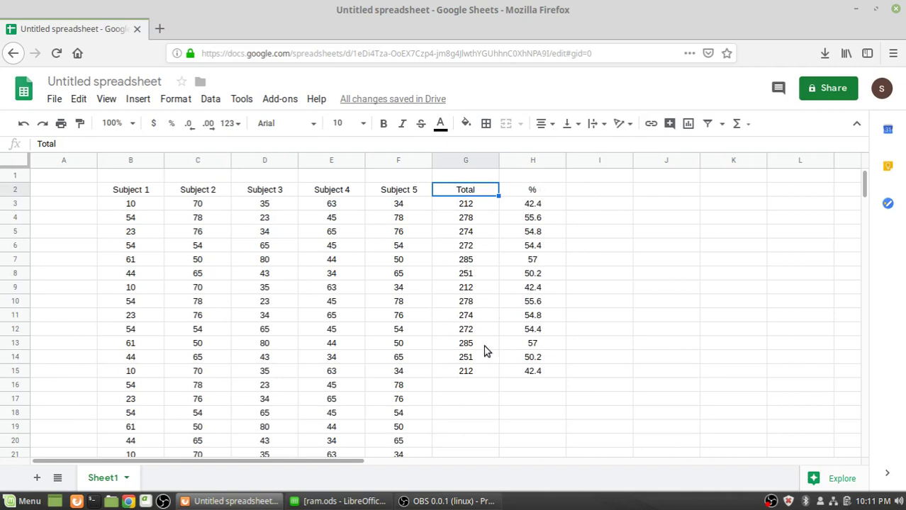
scroll(401, 346, "down", 2)
scroll(400, 346, "down", 2)
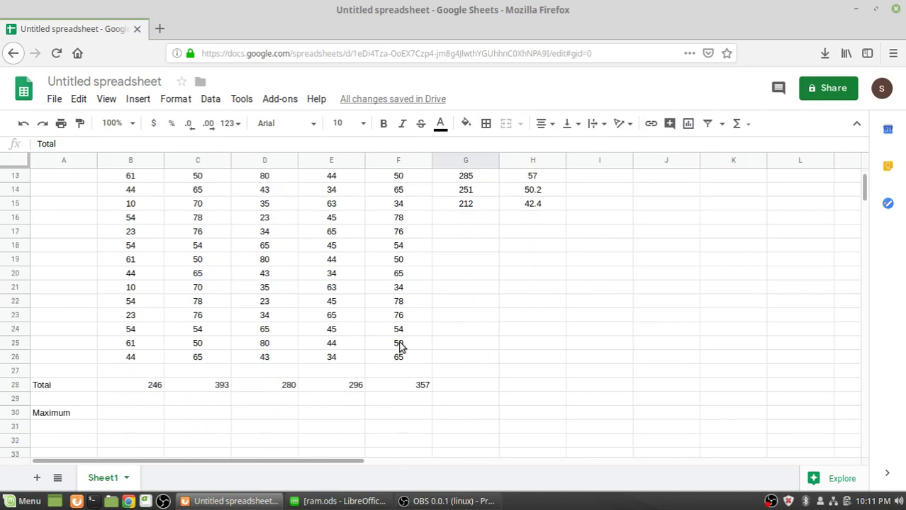
scroll(374, 343, "down", 9)
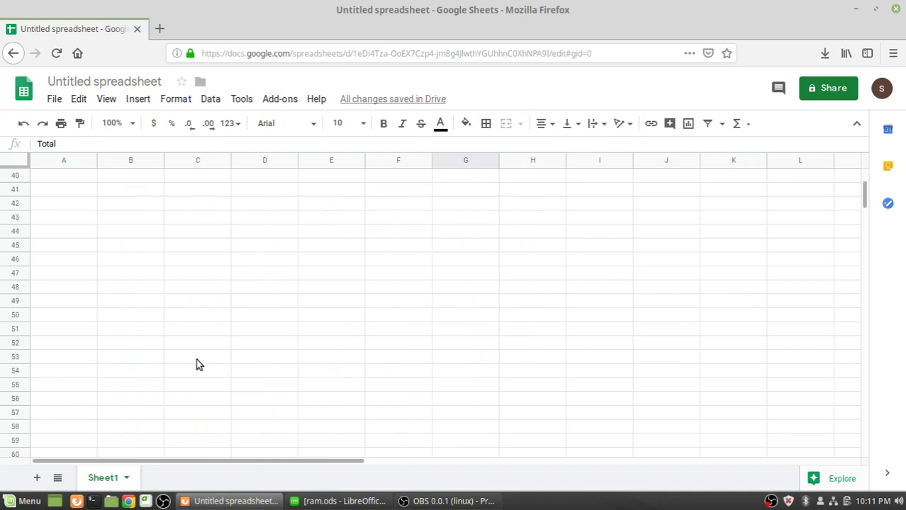
scroll(199, 365, "up", 5)
scroll(200, 364, "up", 2)
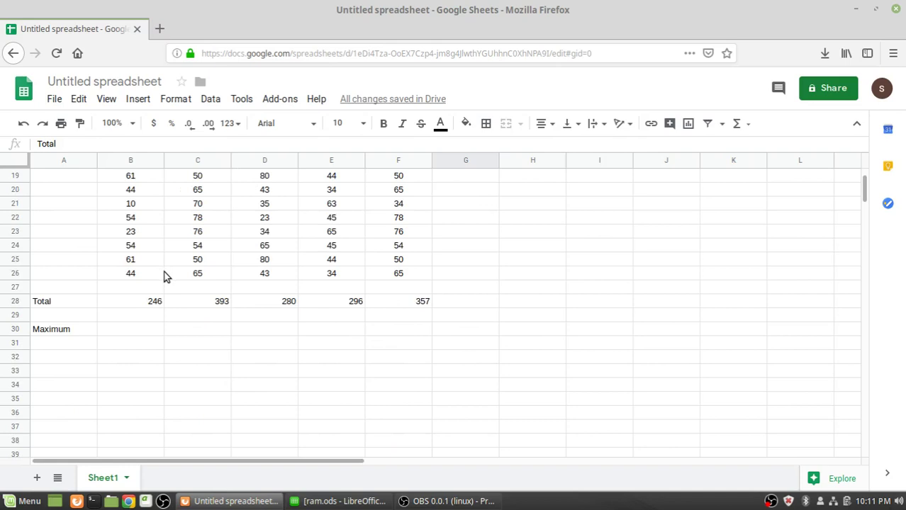
scroll(116, 309, "up", 6)
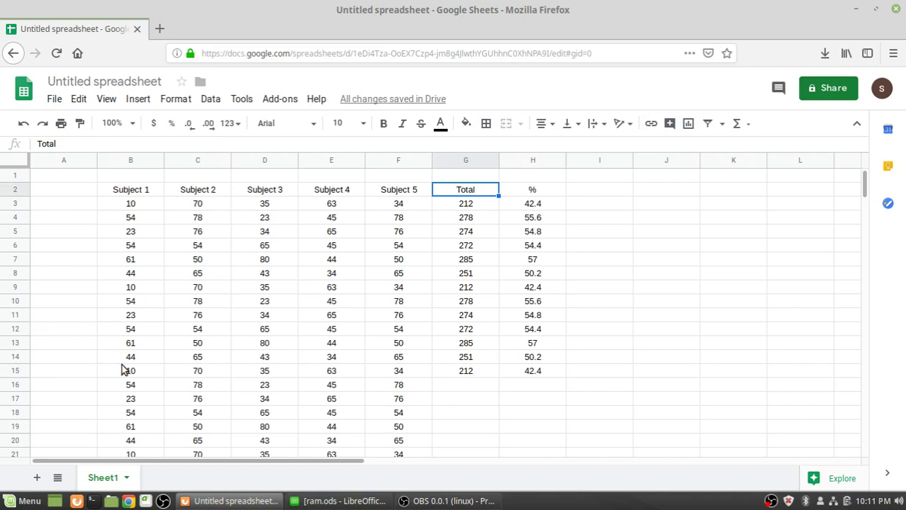
scroll(122, 366, "down", 4)
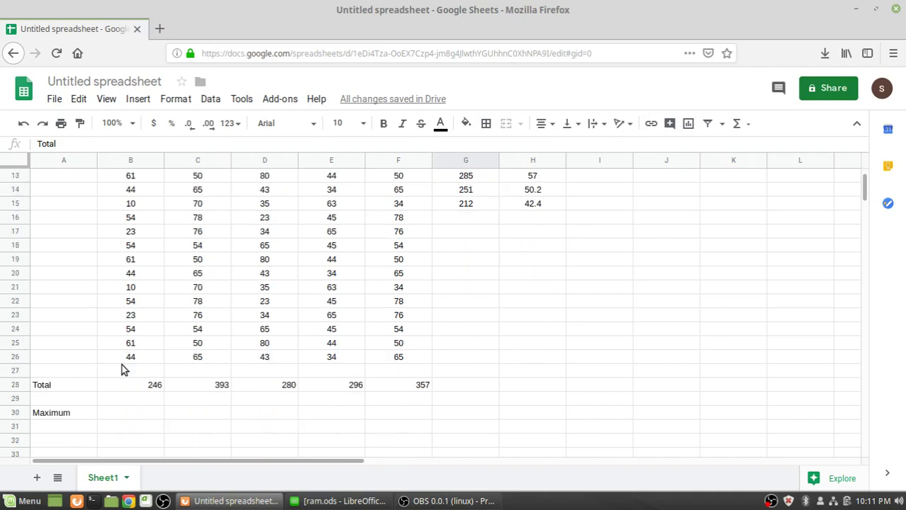
scroll(122, 369, "up", 2)
scroll(122, 368, "up", 2)
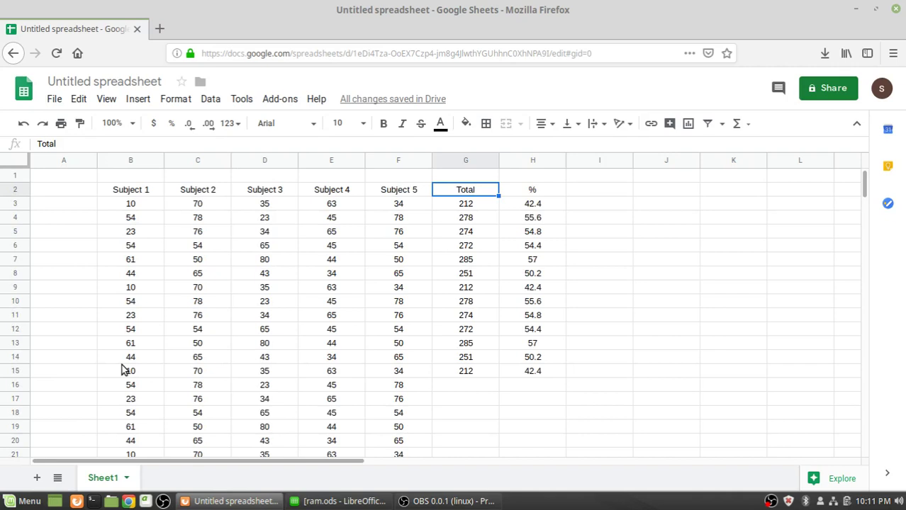
scroll(122, 370, "down", 6)
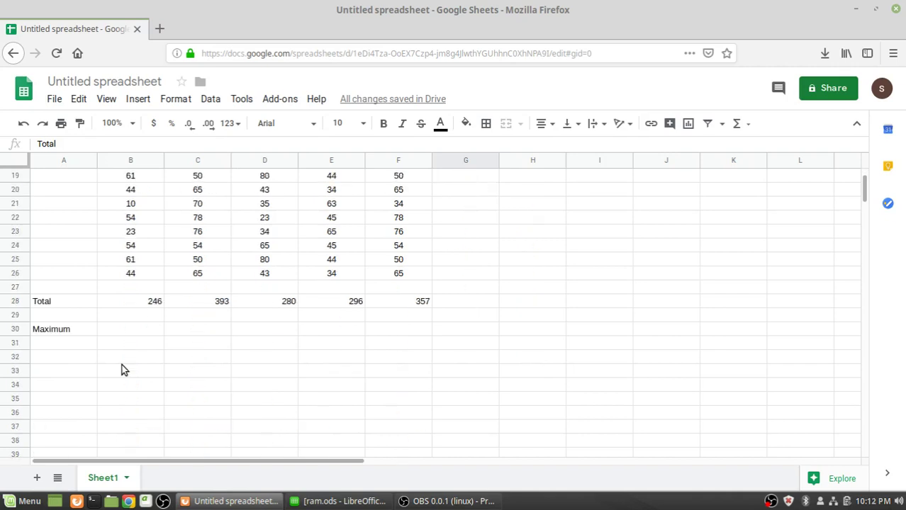
scroll(122, 370, "up", 2)
scroll(122, 369, "up", 4)
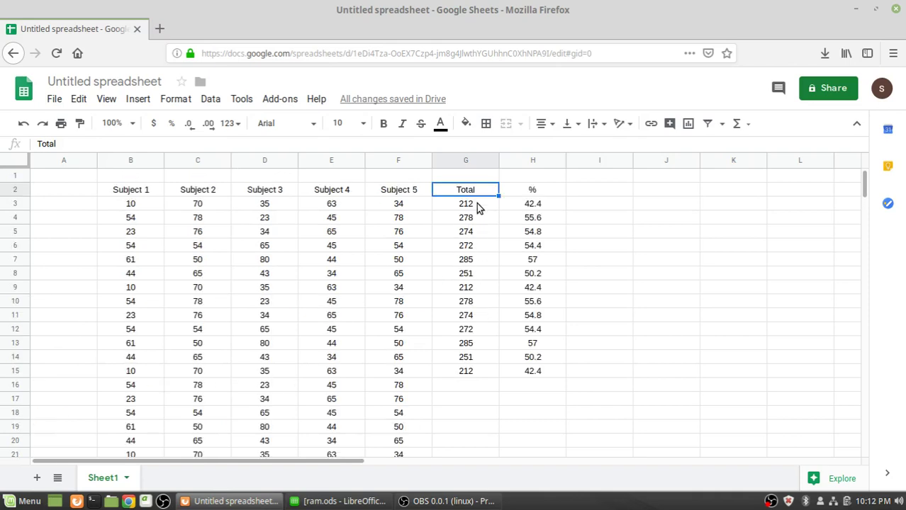
- Copy the G15 Total formula down to G26, dismissing the proxy sign-in prompt
left_click(475, 371)
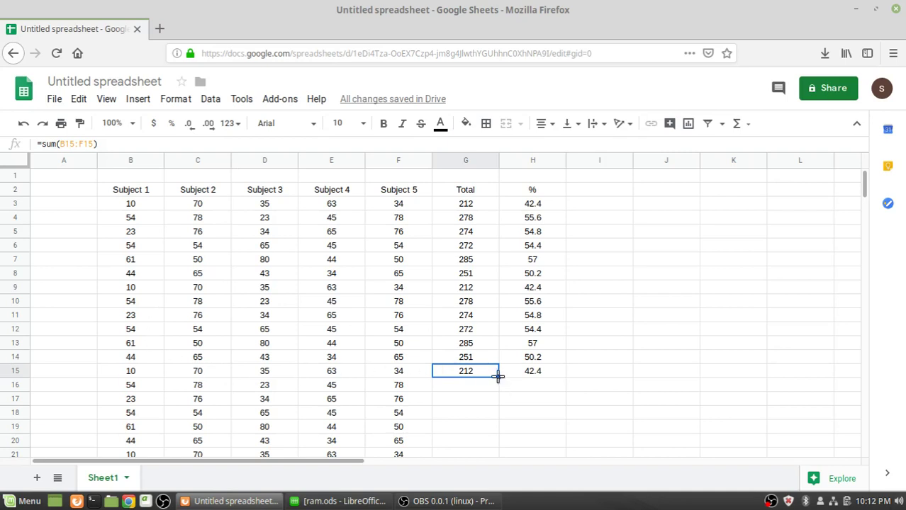
left_click_drag(497, 377, 497, 417)
left_click_drag(497, 461, 496, 460)
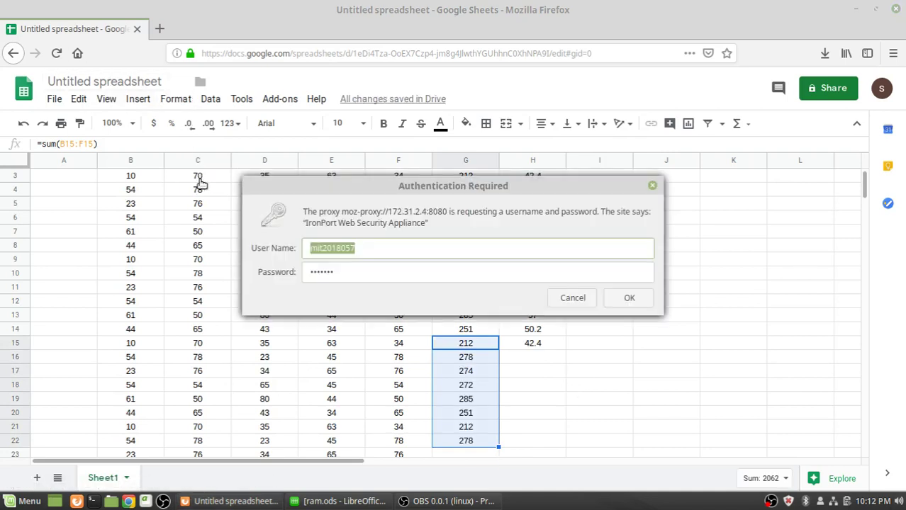
left_click(638, 301)
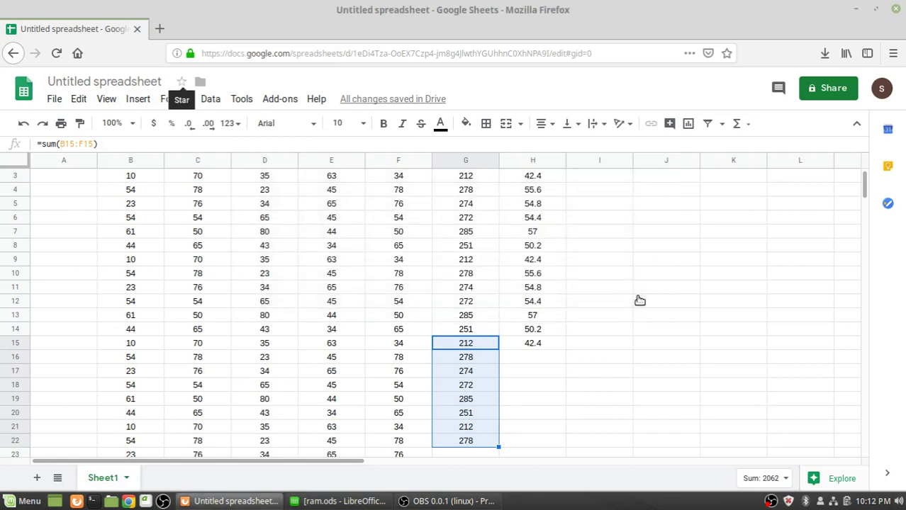
scroll(638, 301, "down", 1)
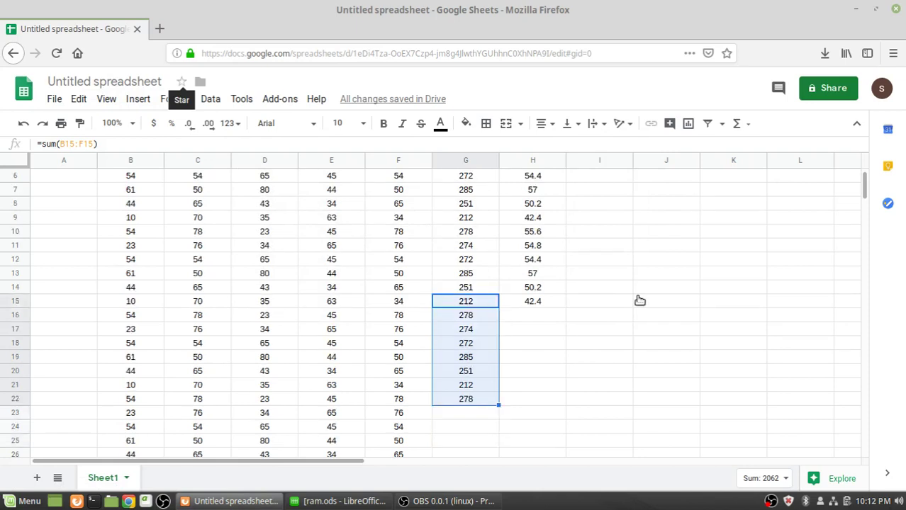
scroll(639, 301, "down", 1)
left_click_drag(499, 363, 497, 417)
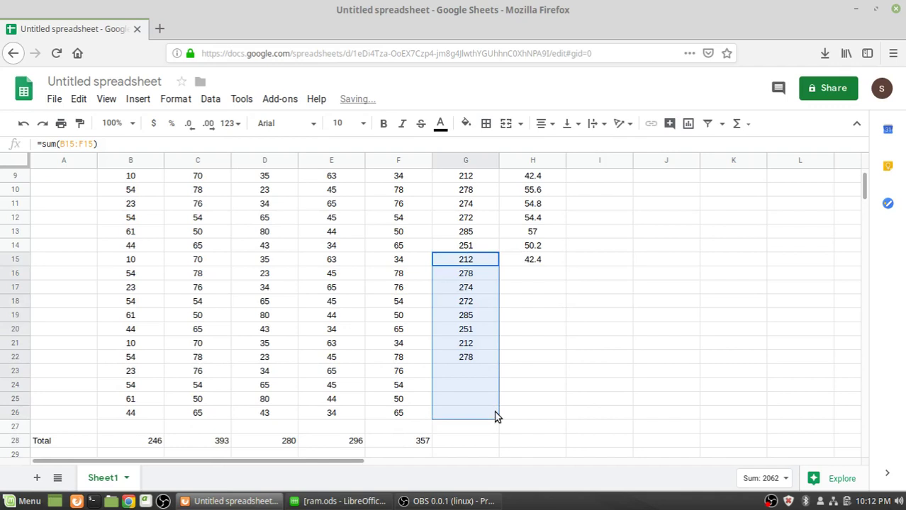
- Copy the H15 percentage formula down to H26, then switch to ram.ods
left_click(541, 261)
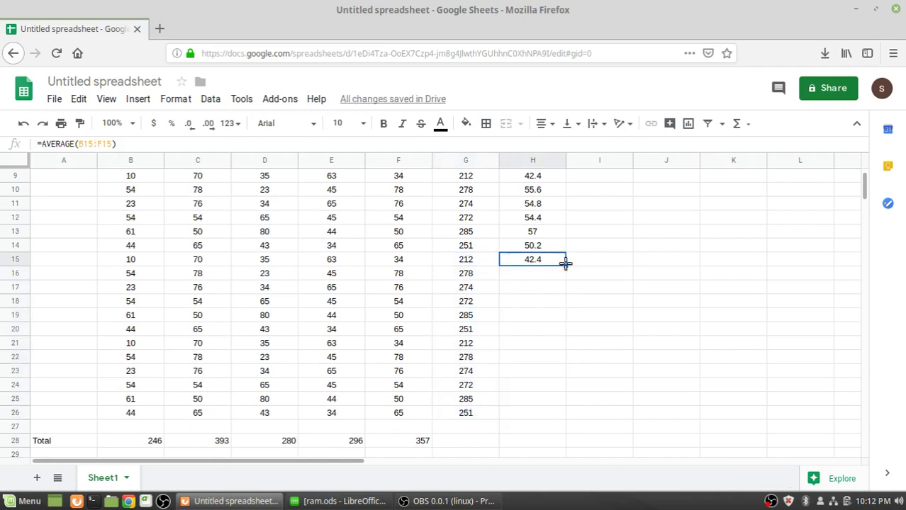
left_click_drag(566, 265, 565, 413)
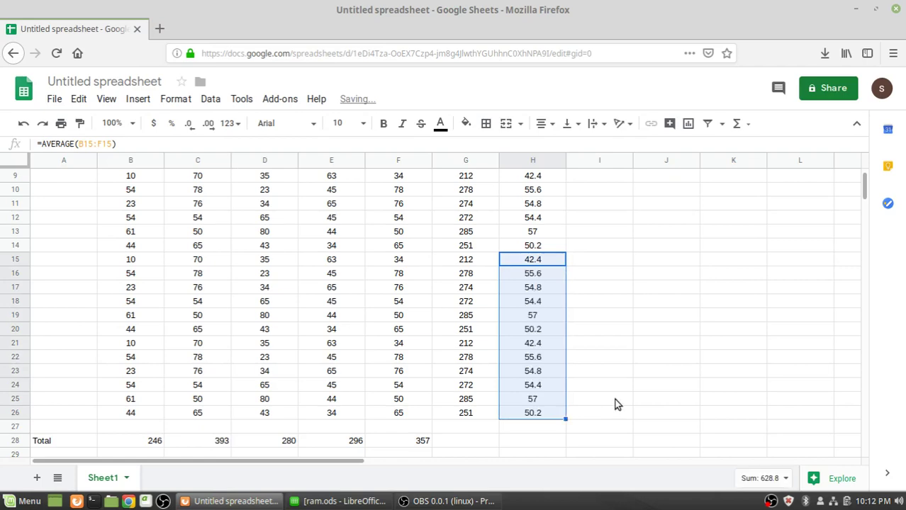
left_click(320, 501)
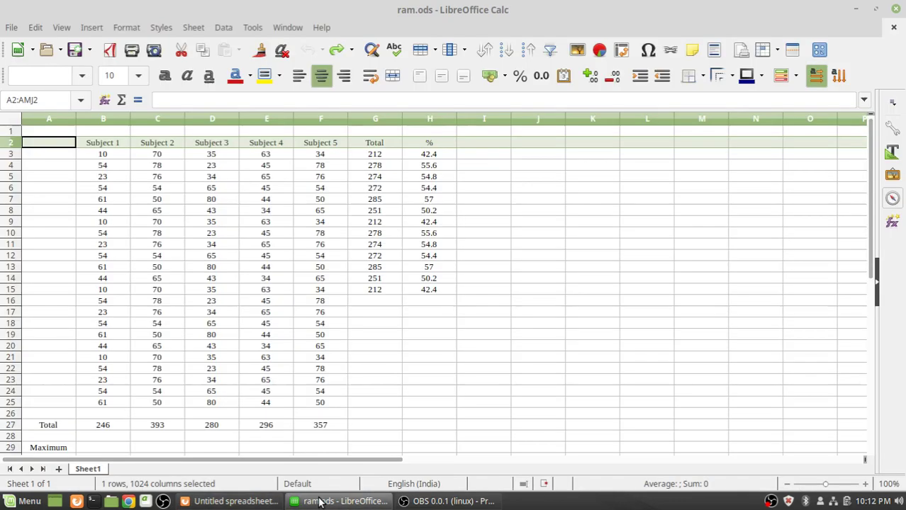
- In ram.ods, fill Total down to G25 and % down to H25, then return to Google Sheets
left_click(383, 290)
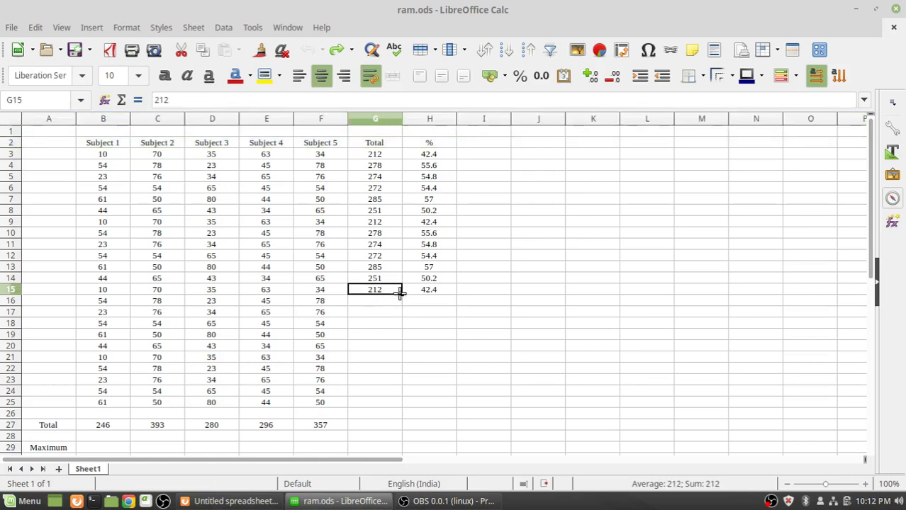
left_click_drag(401, 294, 399, 406)
left_click(445, 283)
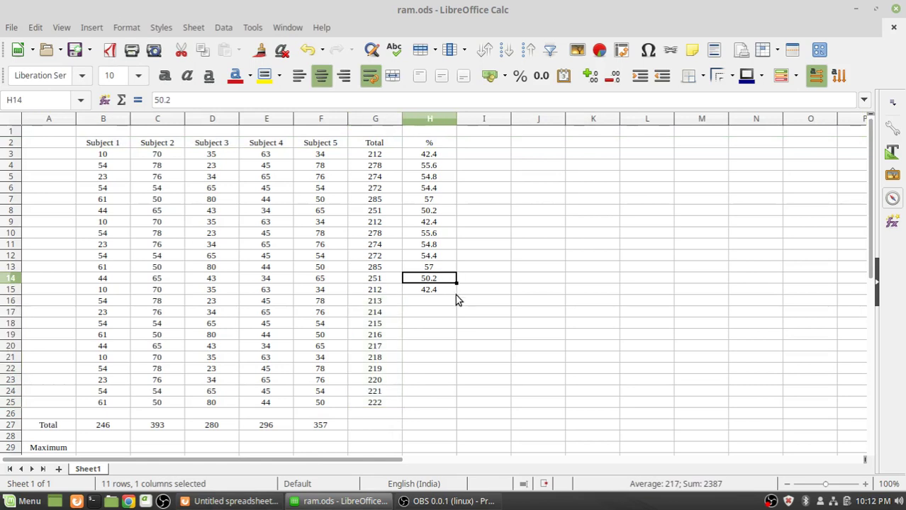
left_click(455, 294)
left_click_drag(455, 295, 461, 409)
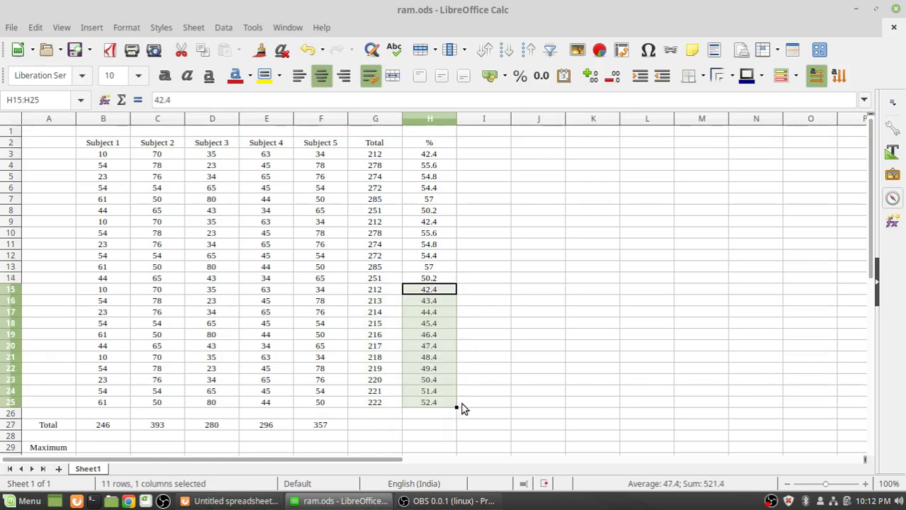
left_click(458, 344)
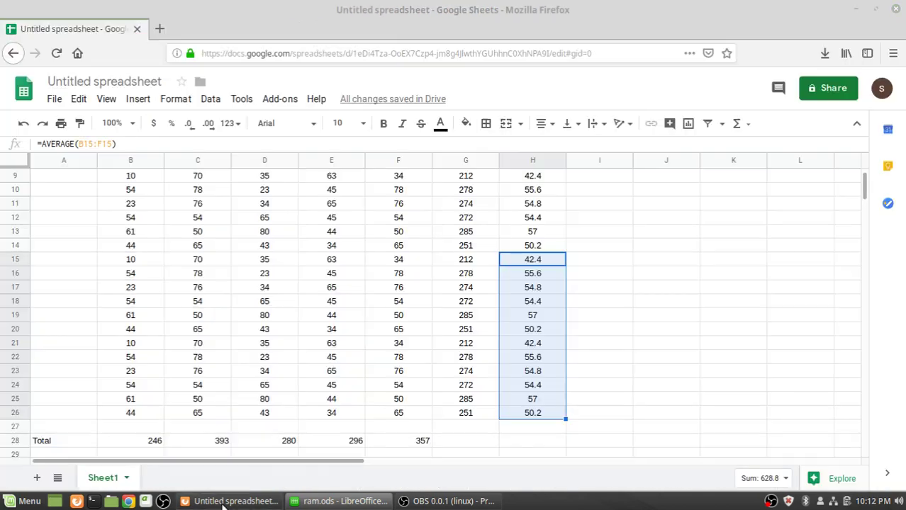
left_click(224, 505)
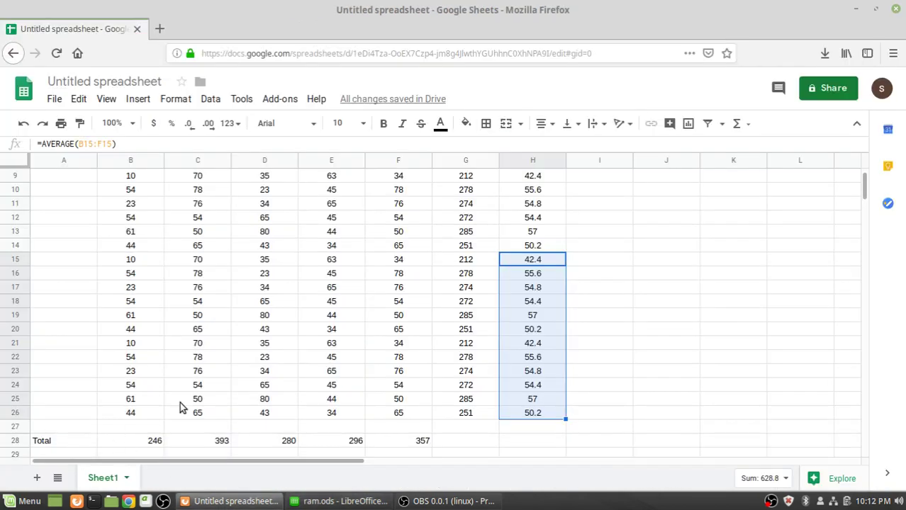
- Enter =max(B3:B26) in B30 to get the Subject 1 maximum of 61
scroll(180, 402, "down", 2)
scroll(180, 402, "down", 8)
scroll(180, 402, "up", 4)
scroll(180, 402, "up", 5)
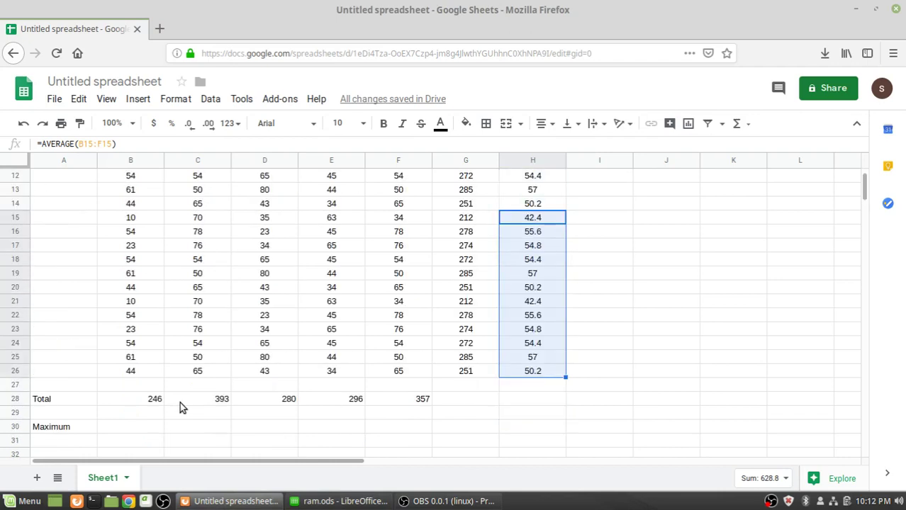
left_click(117, 429)
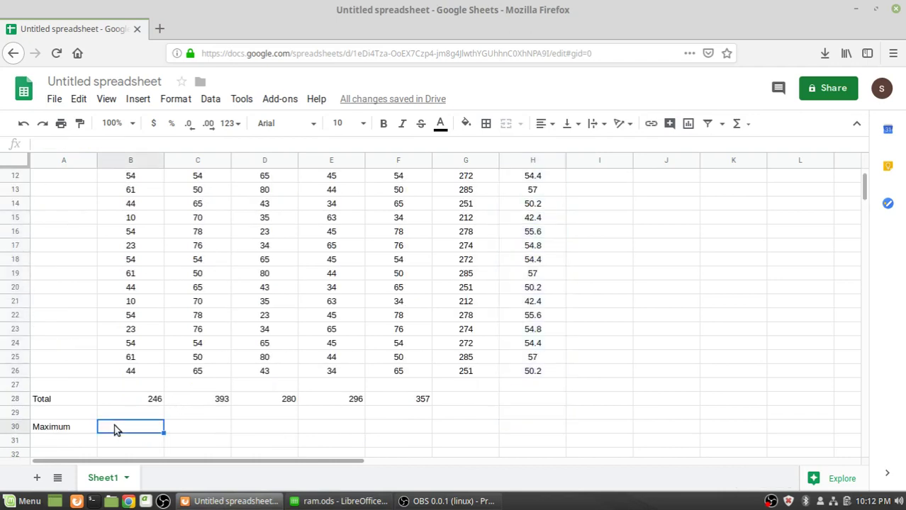
type("=")
type("hnm")
key("BackSpace")
key("BackSpace")
key("BackSpace")
type("ma")
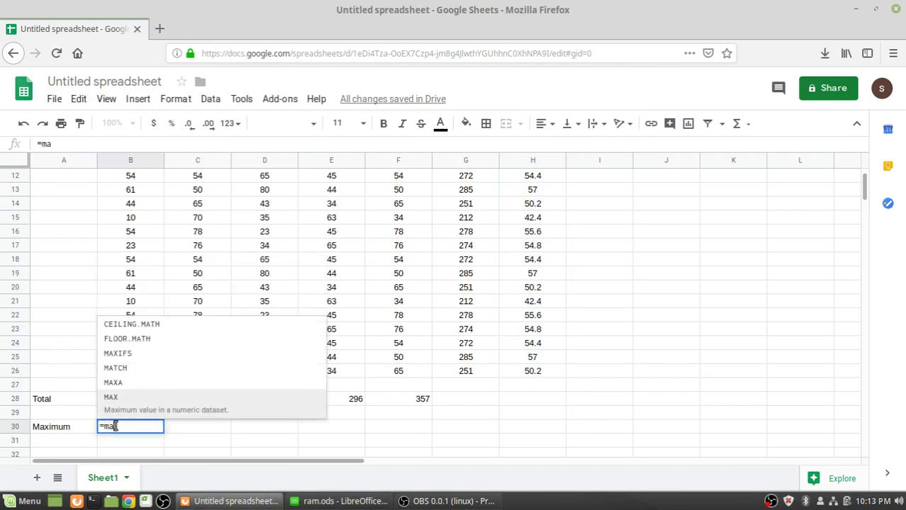
type("x(")
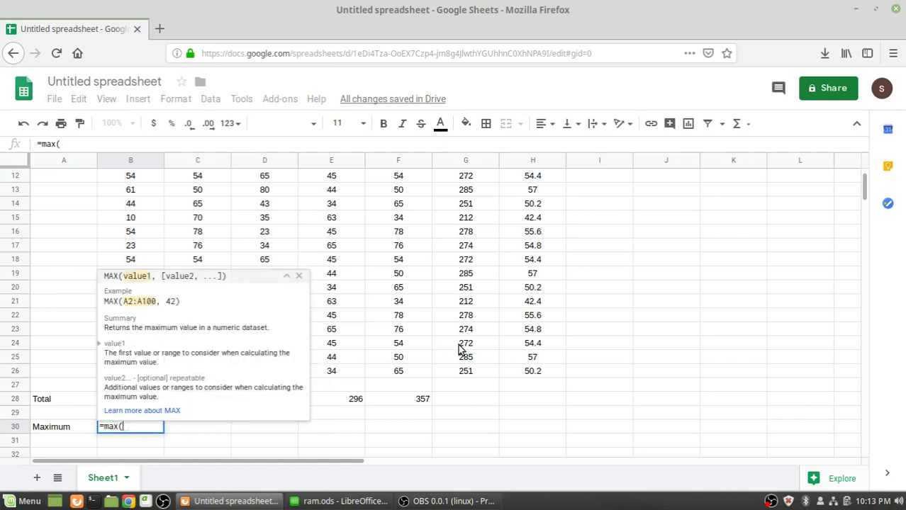
scroll(460, 347, "up", 5)
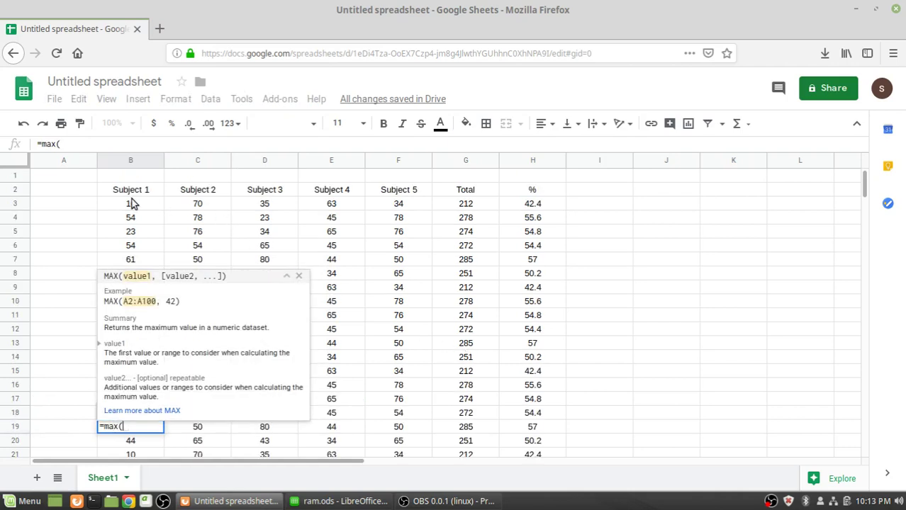
left_click_drag(131, 204, 134, 316)
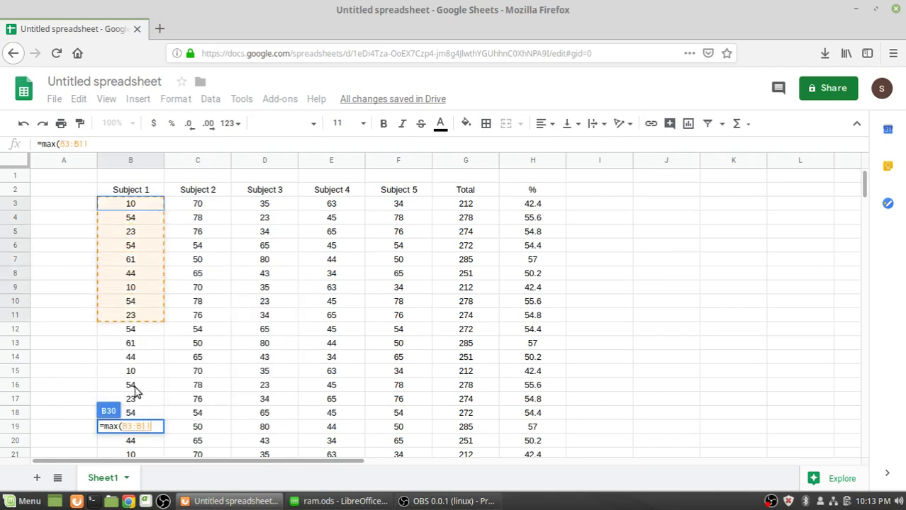
mouse_move(135, 388)
left_mouse_down()
mouse_move(138, 460)
mouse_move(147, 383)
left_mouse_up()
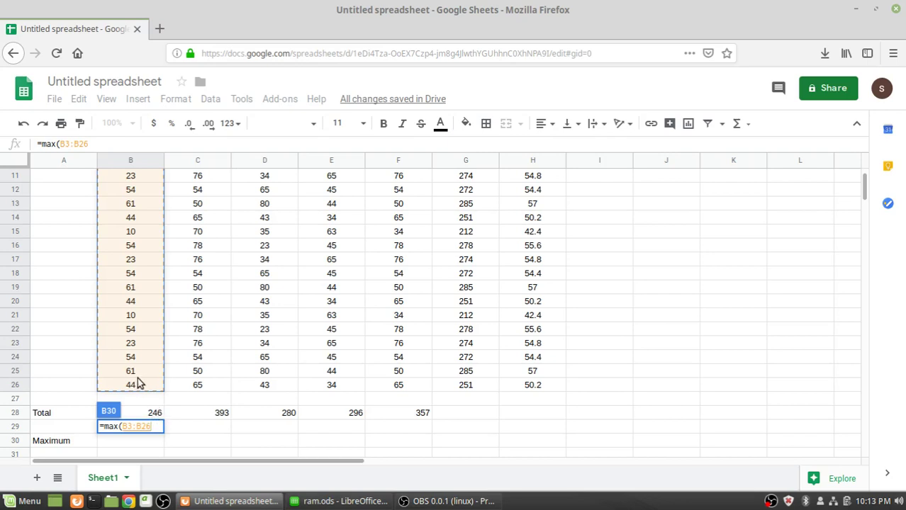
key("Return")
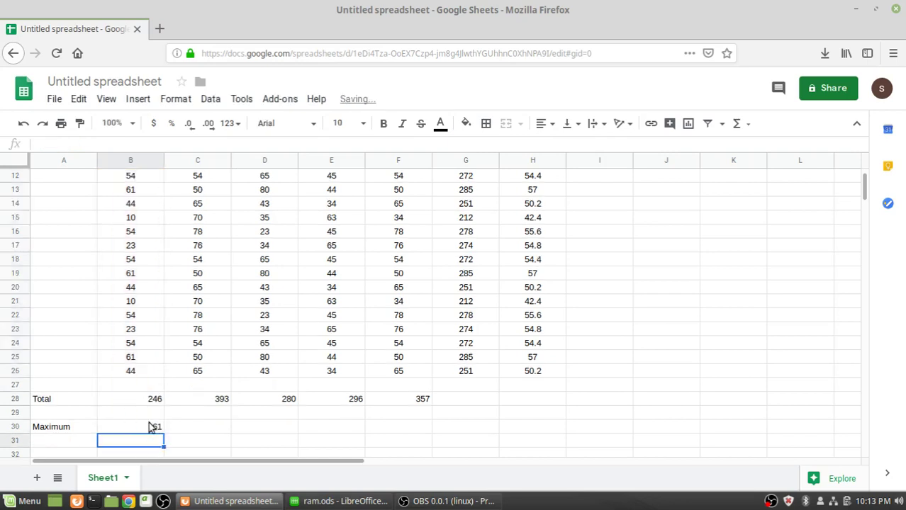
- Copy the B30 MAX formula across row 30 through column H
left_click(149, 425)
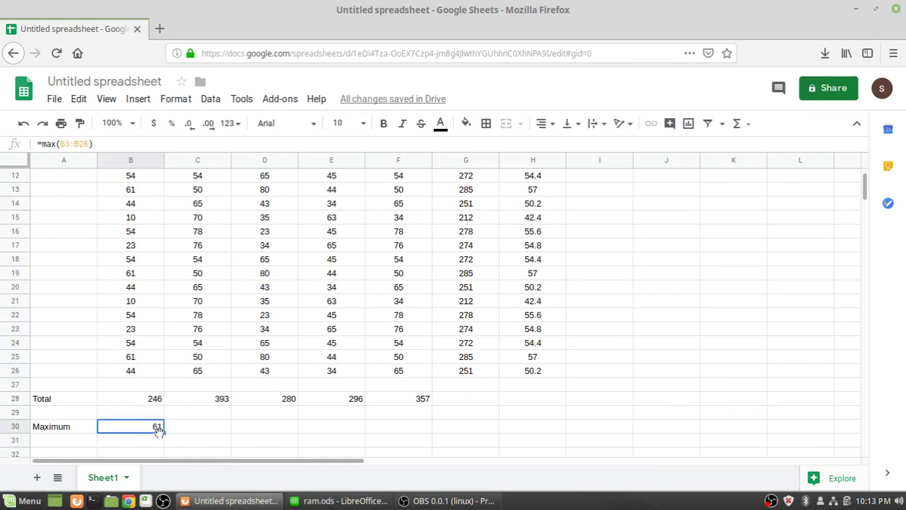
left_click_drag(163, 432, 374, 436)
left_click_drag(457, 439, 537, 434)
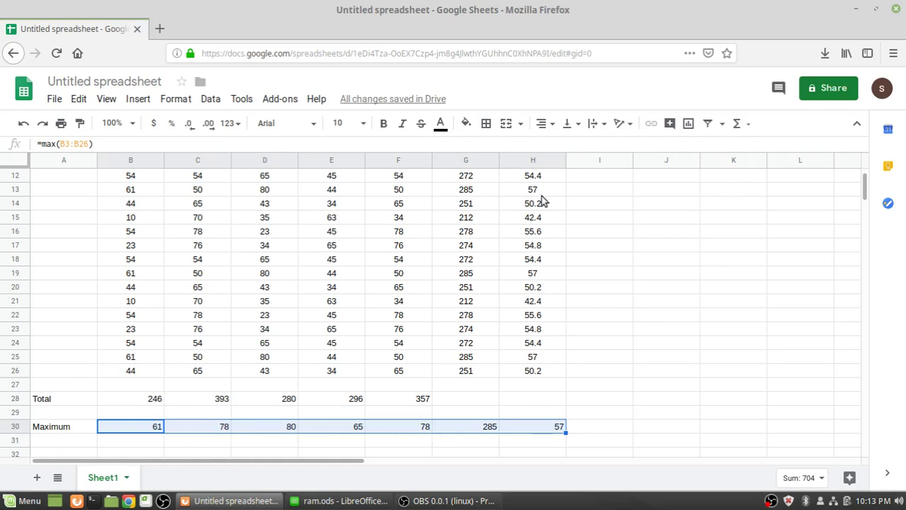
- Centre-align the Maximum row values in row 30
left_click(545, 124)
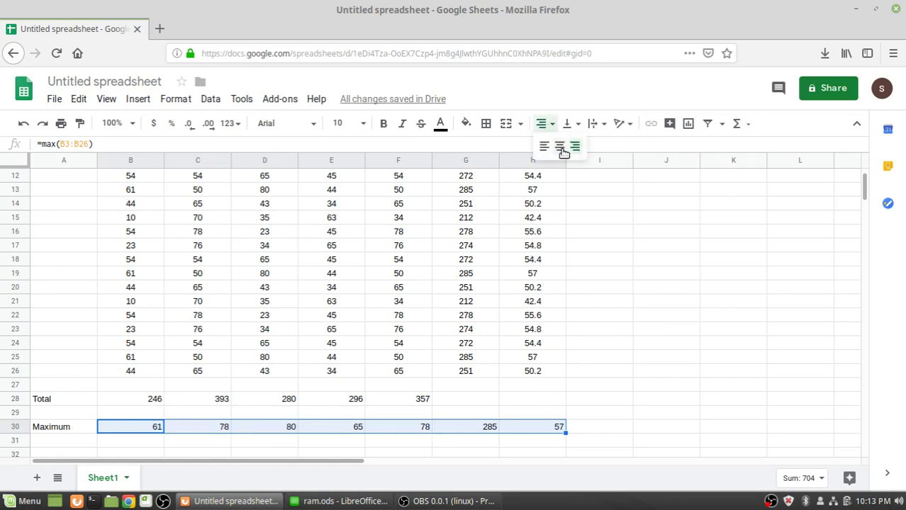
left_click(561, 147)
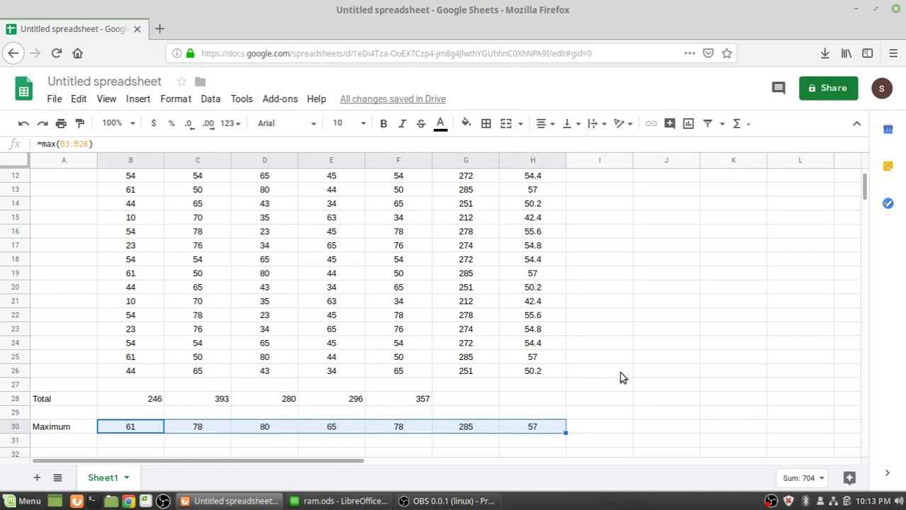
scroll(619, 372, "up", 2)
scroll(619, 372, "up", 2)
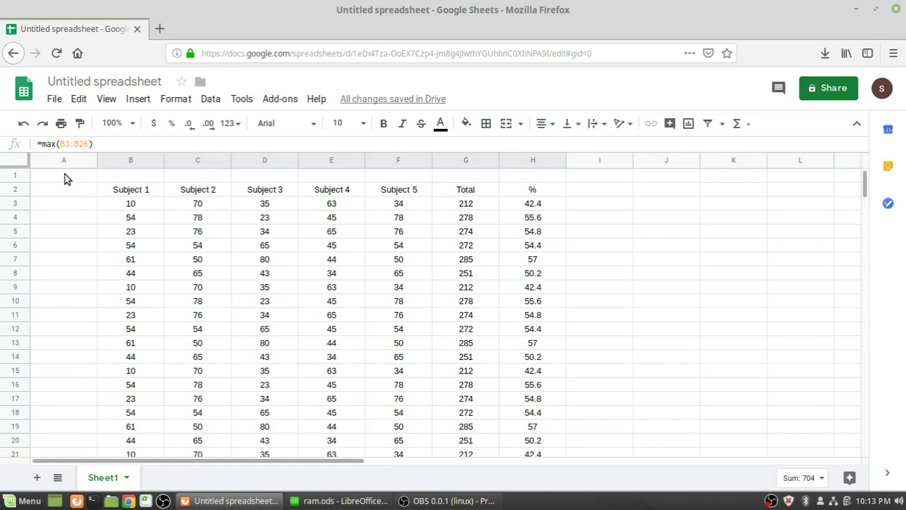
- Merge rows 1–2 vertically in each column and set the headings to middle vertical alignment
left_click(15, 175)
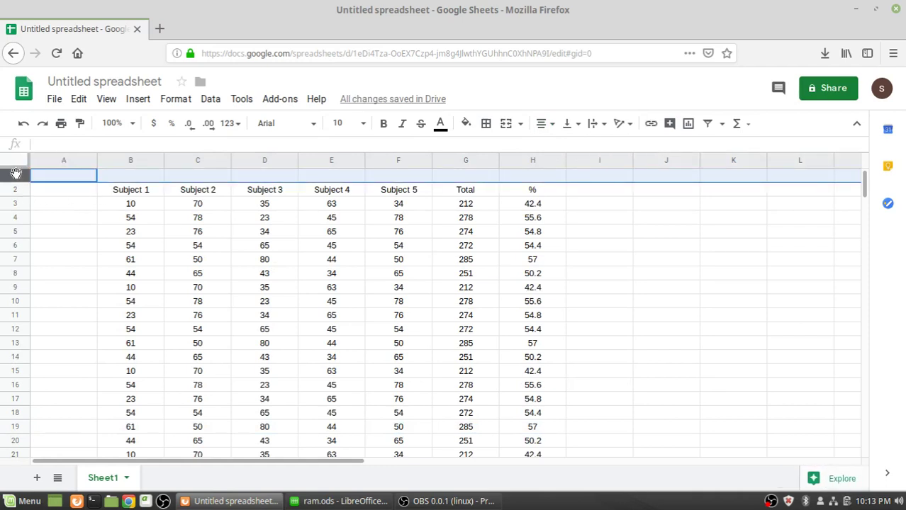
key("shift+Down")
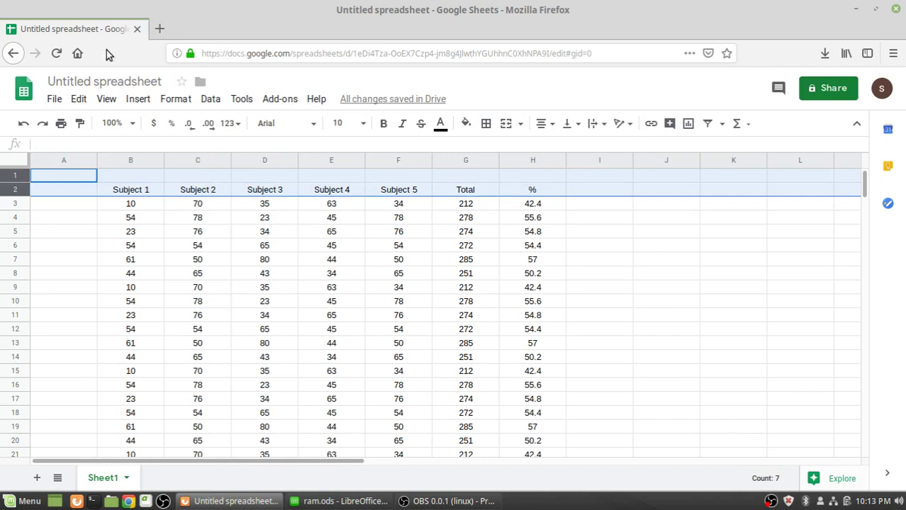
left_click(176, 100)
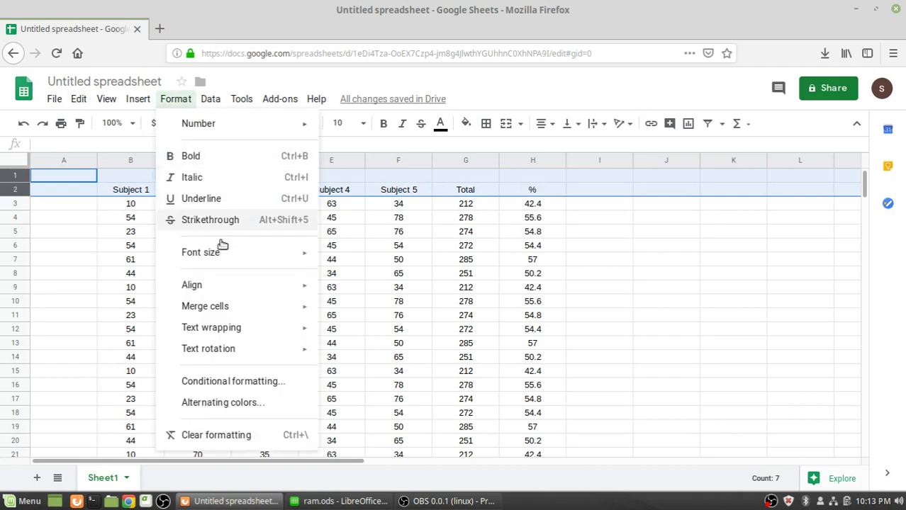
mouse_move(254, 314)
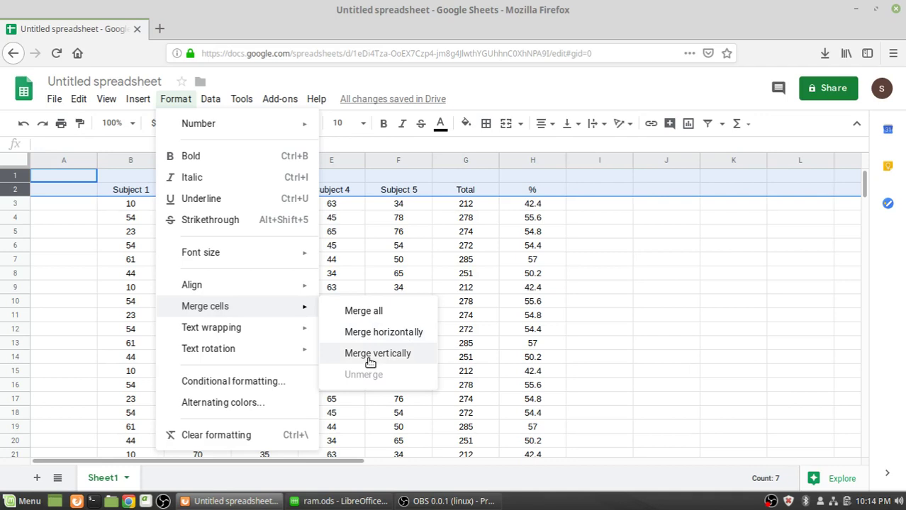
left_click(370, 355)
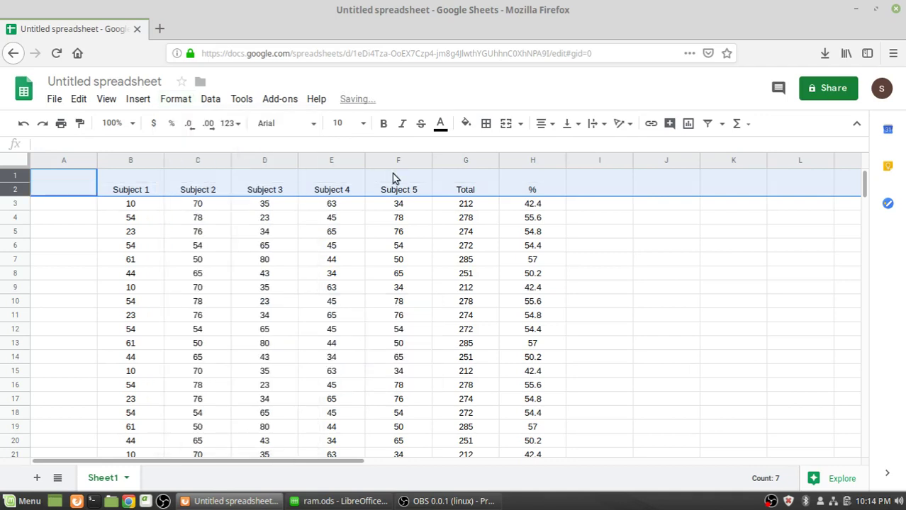
left_click(569, 125)
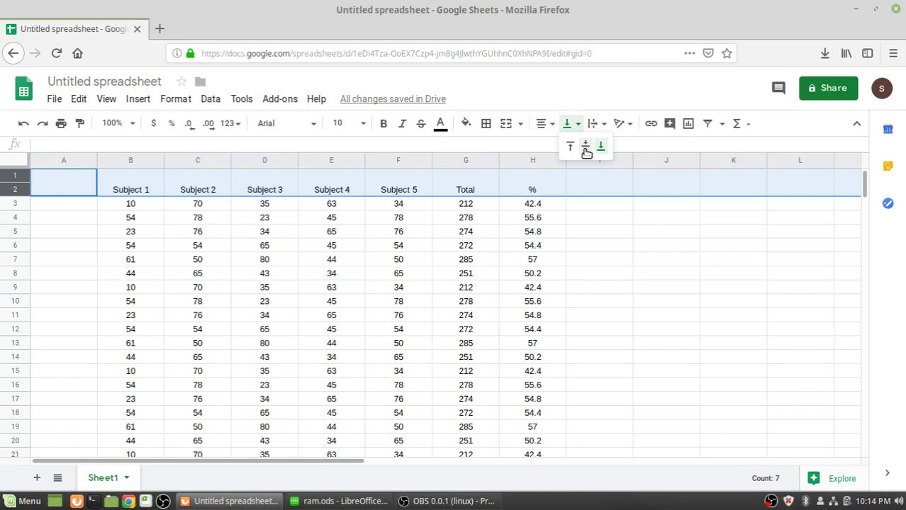
left_click(586, 149)
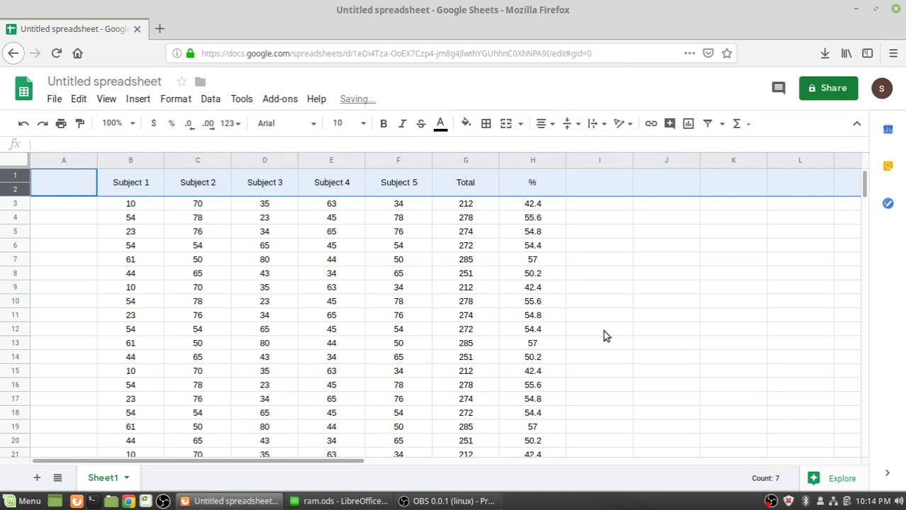
scroll(604, 330, "down", 4)
scroll(604, 331, "down", 4)
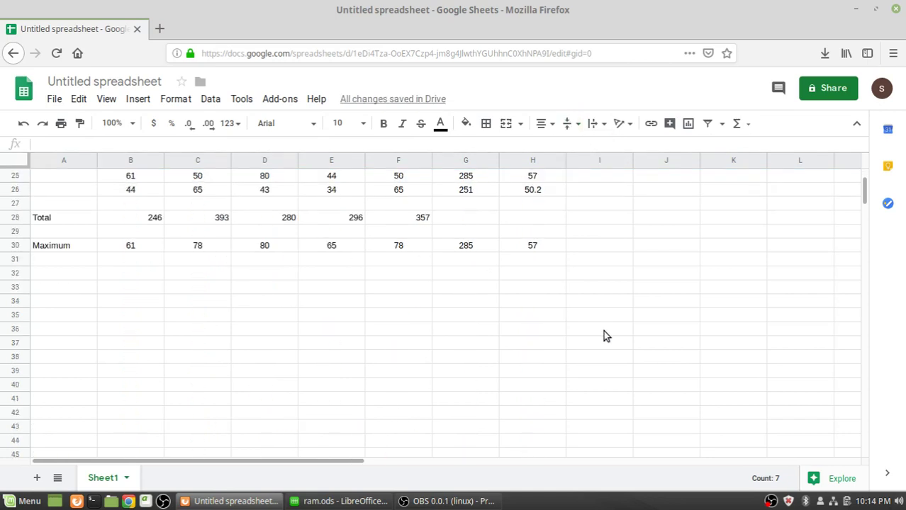
scroll(604, 330, "up", 6)
scroll(603, 330, "up", 2)
scroll(604, 330, "down", 2)
scroll(603, 330, "down", 14)
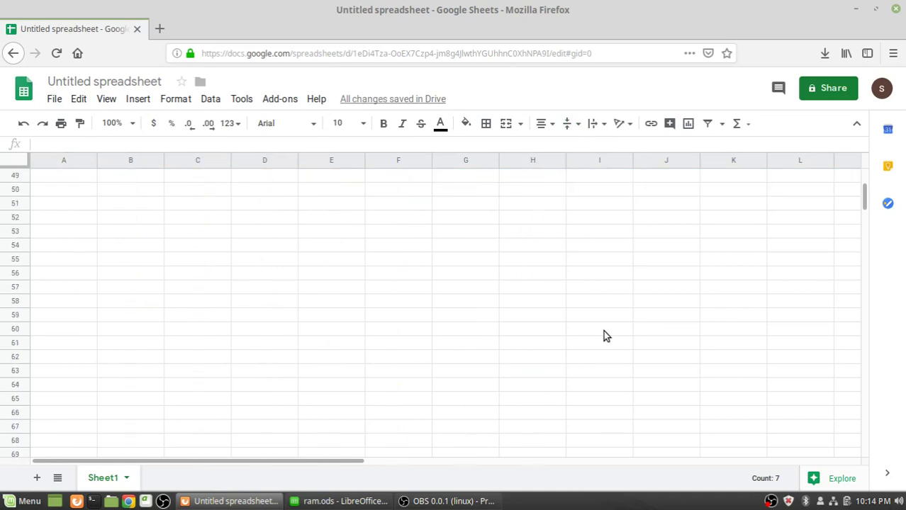
scroll(603, 336, "up", 2)
scroll(603, 336, "up", 10)
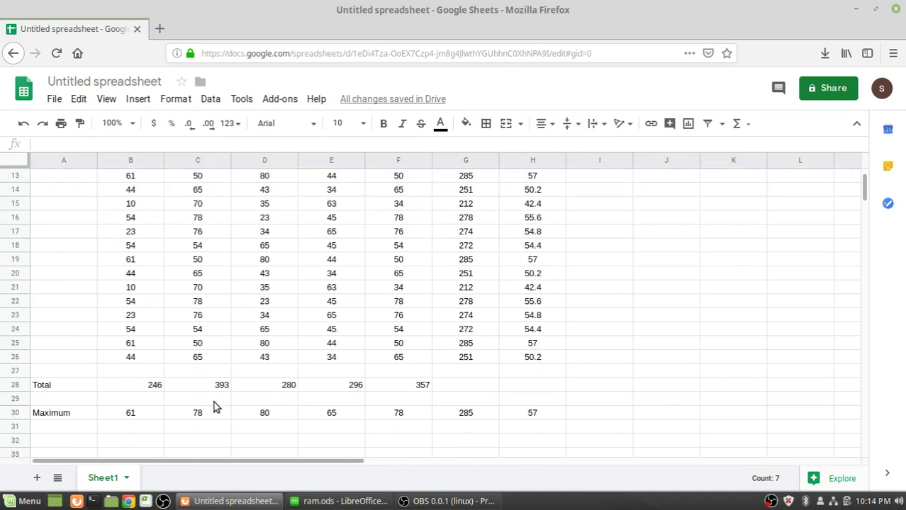
- In ram.ods, enter =MAX(B3:B25) in B29 and copy it across to H29
left_click(340, 501)
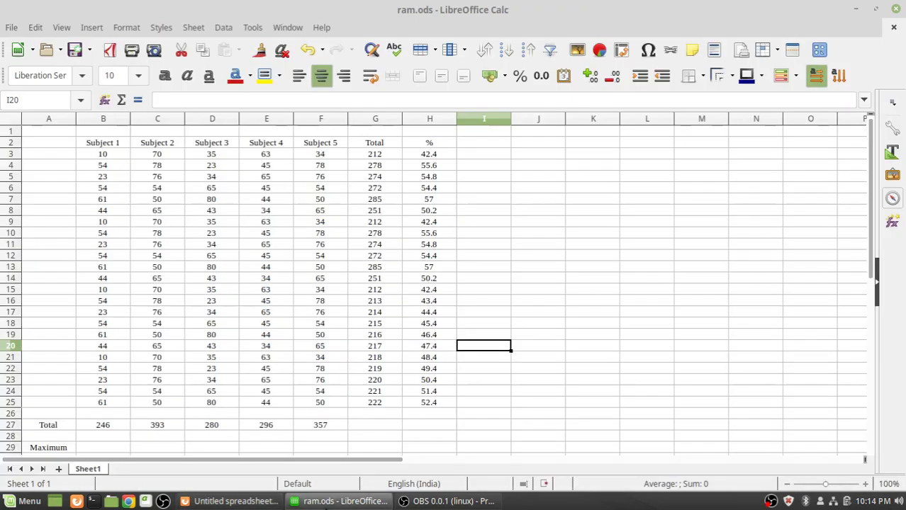
left_click(85, 448)
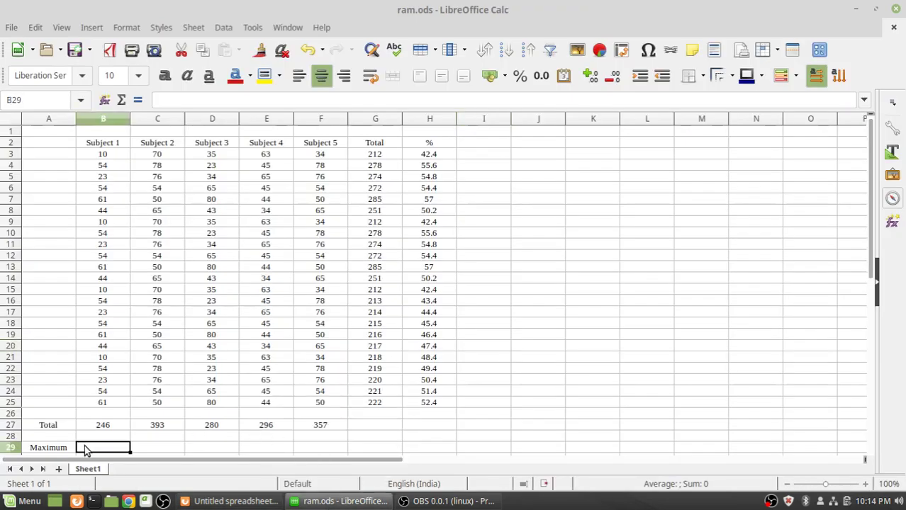
type("=")
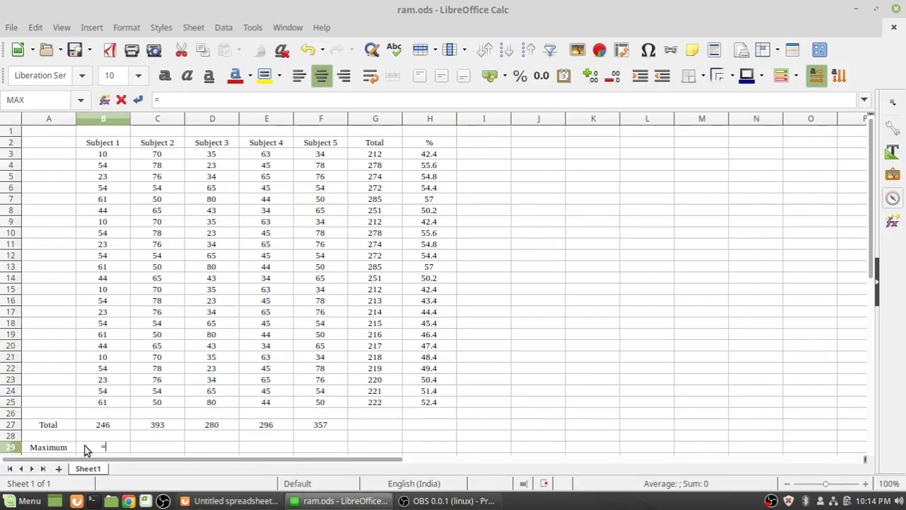
type("na")
key("BackSpace")
key("BackSpace")
type("m")
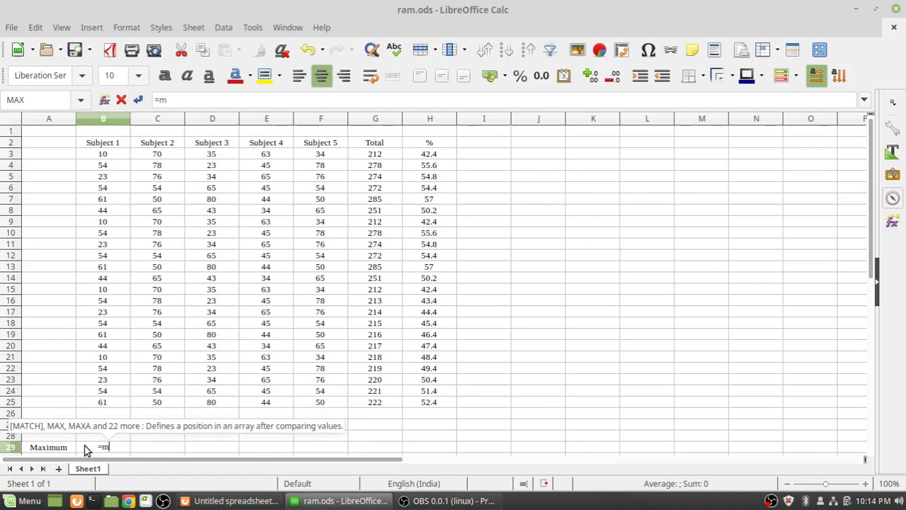
type("x")
key("BackSpace")
type("ax")
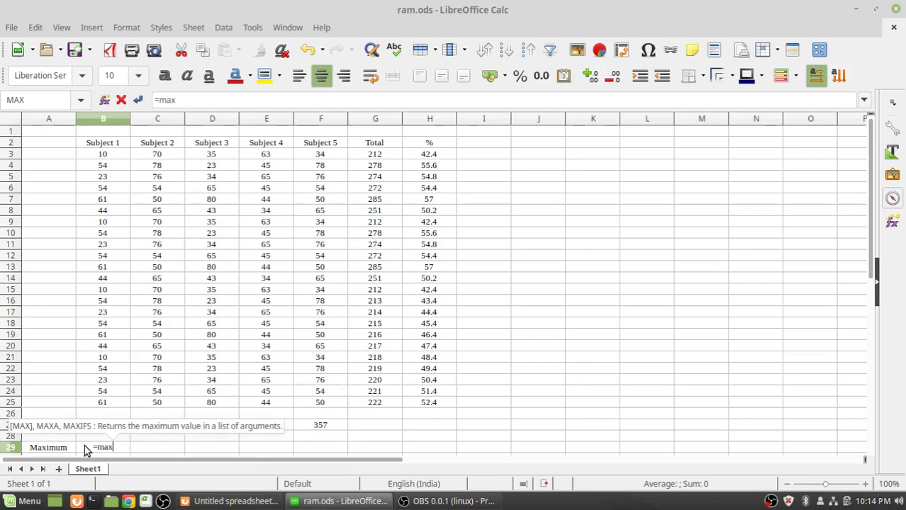
type("(")
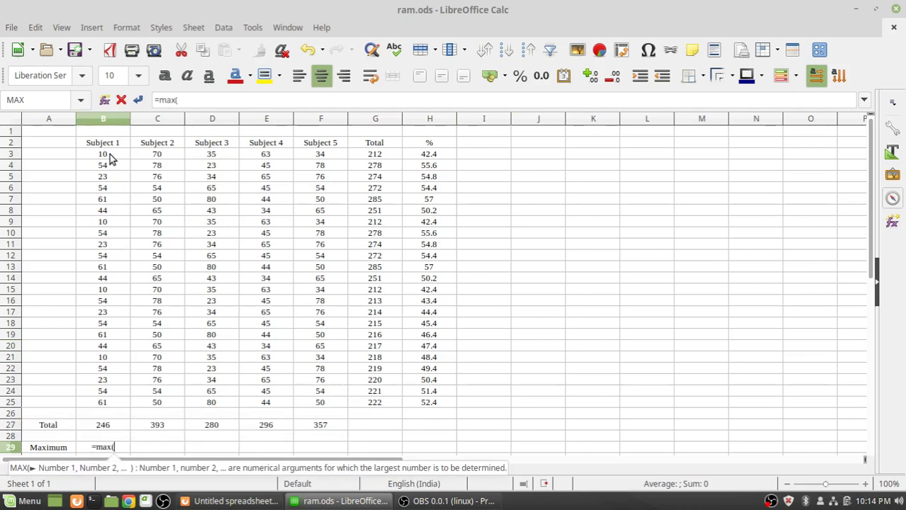
left_click(111, 156)
left_click_drag(110, 177, 110, 404)
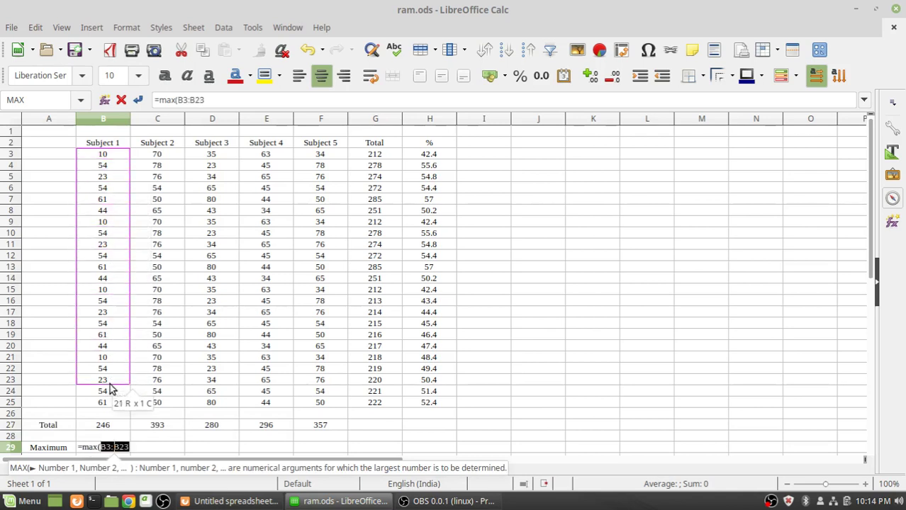
key("Return")
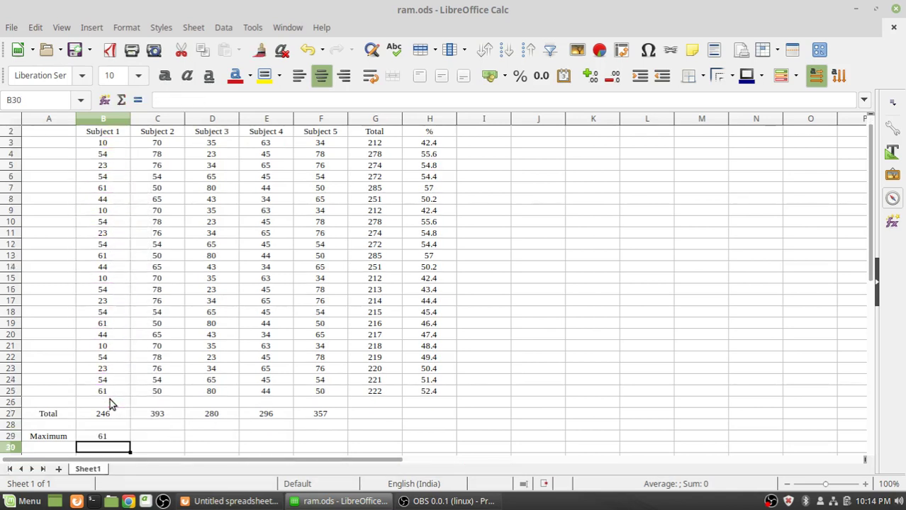
left_click(122, 438)
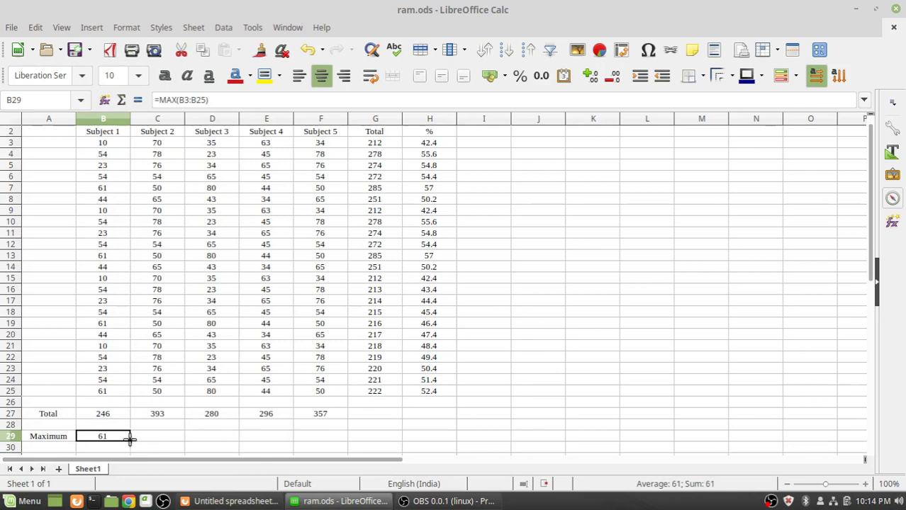
left_click_drag(130, 441, 445, 448)
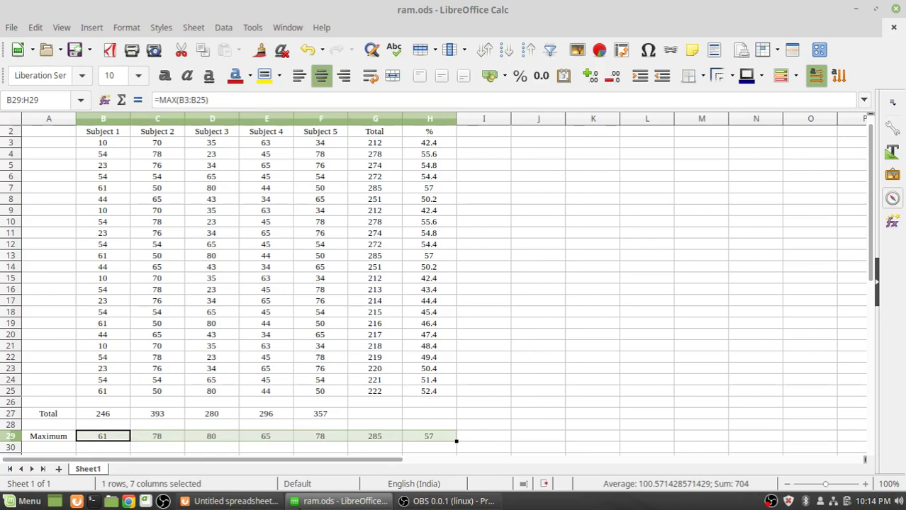
- Back in Google Sheets, enter =min(B3:B27) in B31, returning 10
left_click(233, 508)
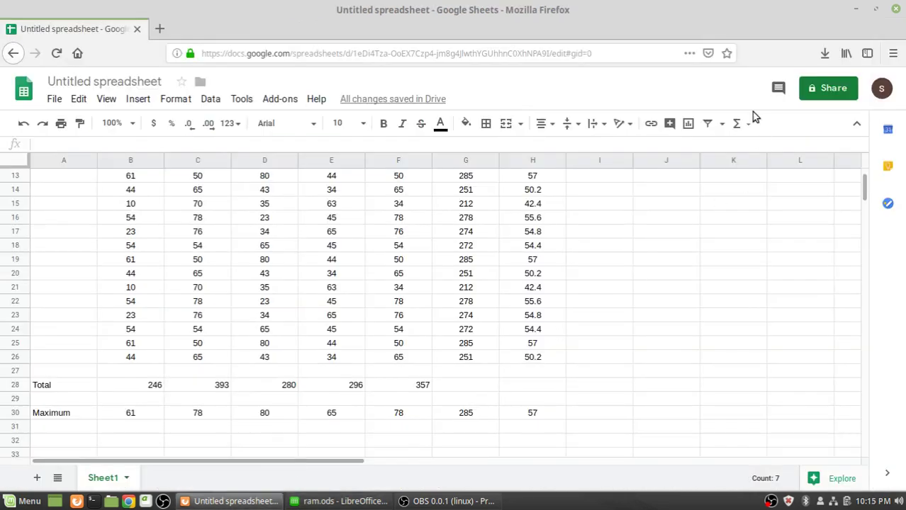
left_click(737, 125)
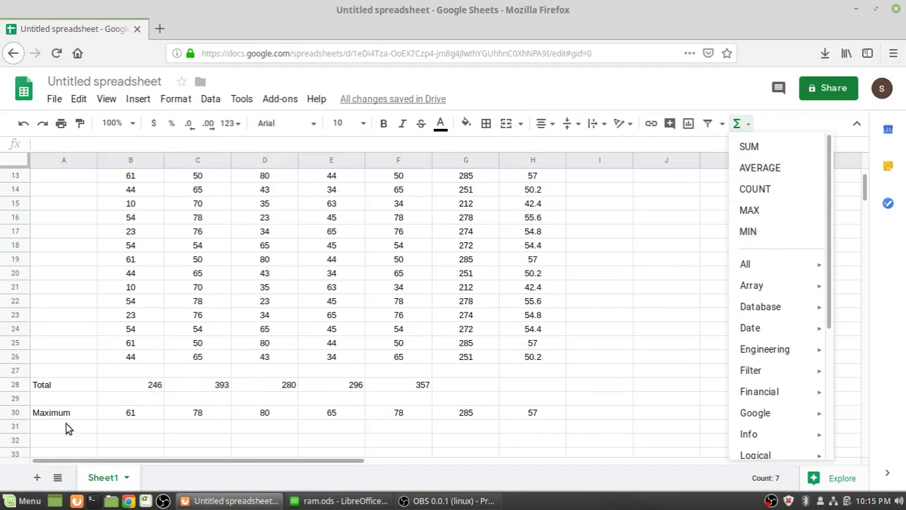
left_click(110, 430)
type("=")
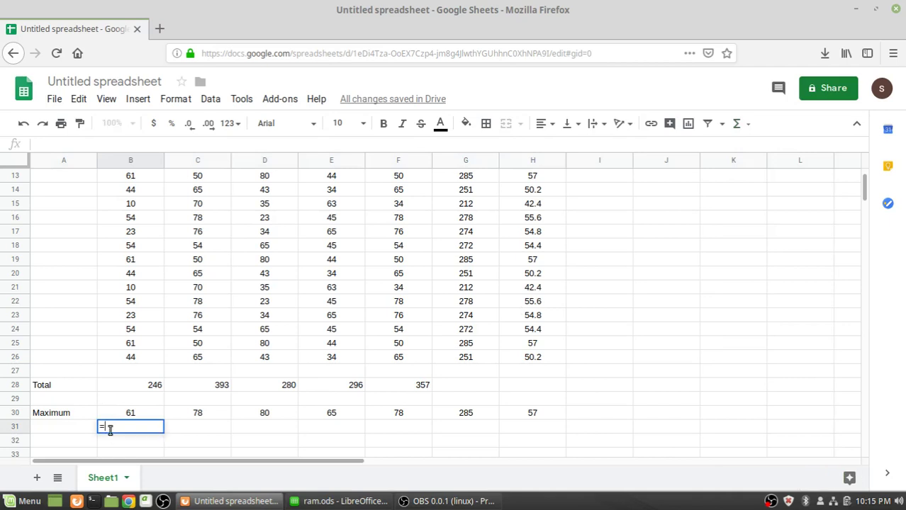
type("nmin")
key("BackSpace")
key("BackSpace")
key("BackSpace")
key("BackSpace")
type("min")
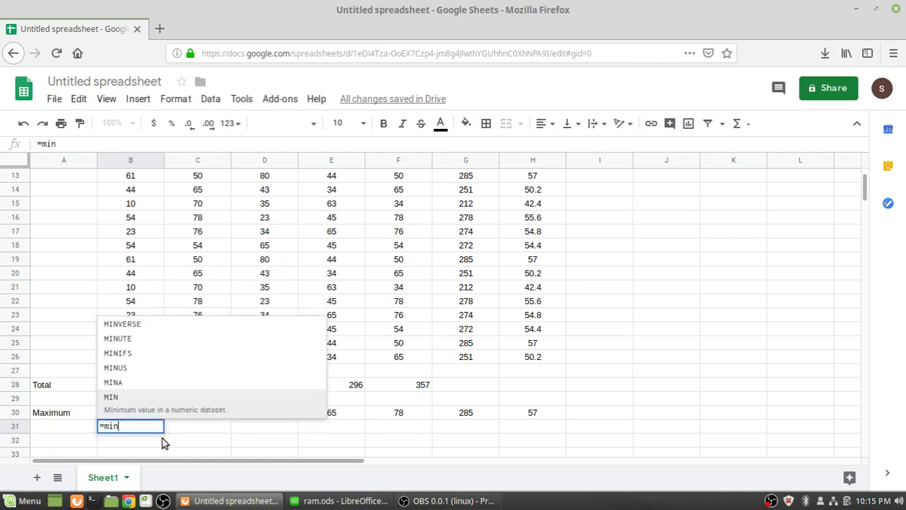
type("(")
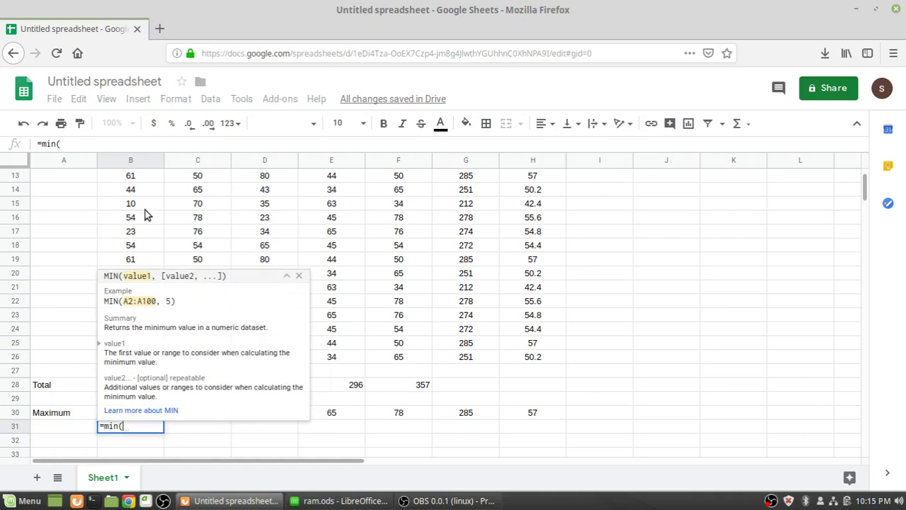
scroll(253, 213, "up", 2)
scroll(256, 210, "up", 2)
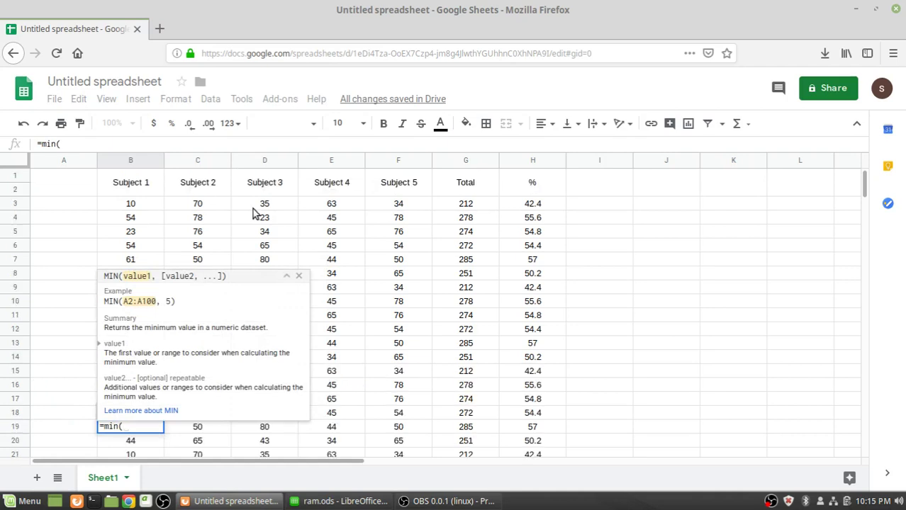
left_click_drag(141, 203, 151, 460)
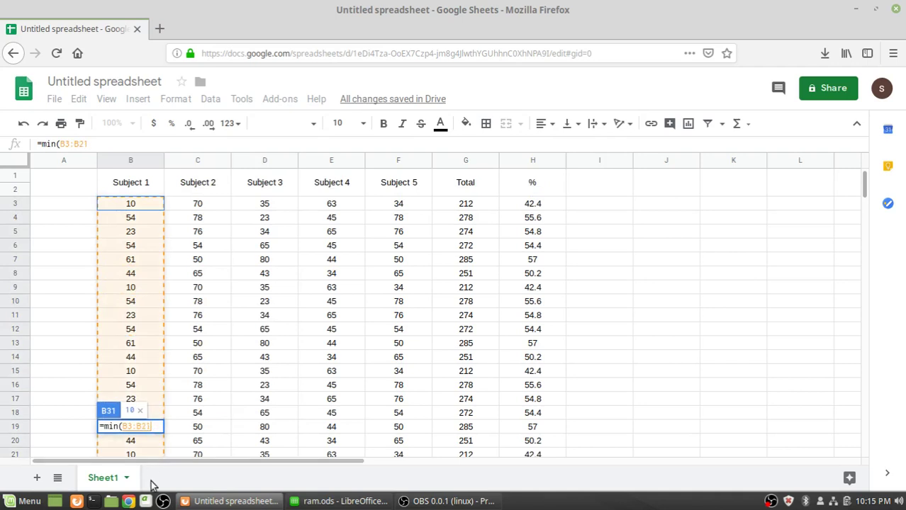
mouse_move(152, 461)
left_mouse_down()
mouse_move(151, 489)
mouse_move(159, 395)
mouse_move(161, 424)
left_mouse_up()
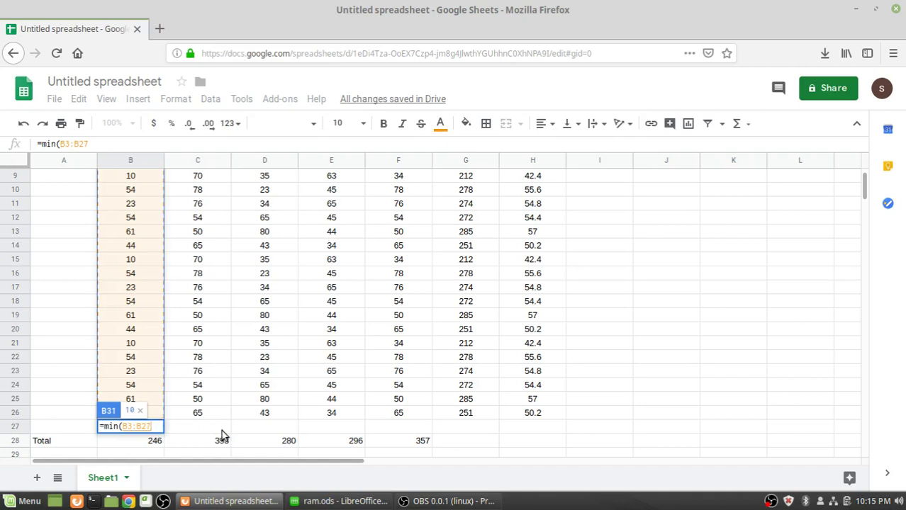
key("Return")
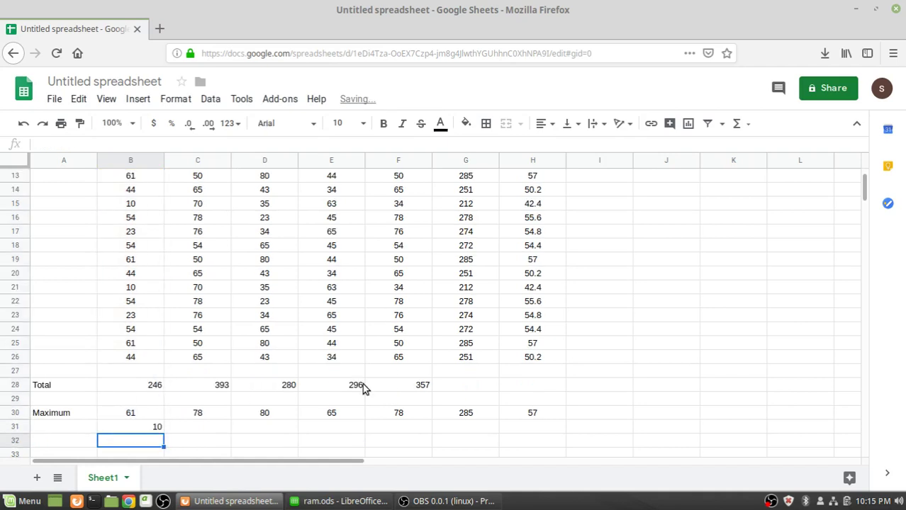
- Copy the B31 MIN formula across to H31 and centre-align the row
left_click(141, 427)
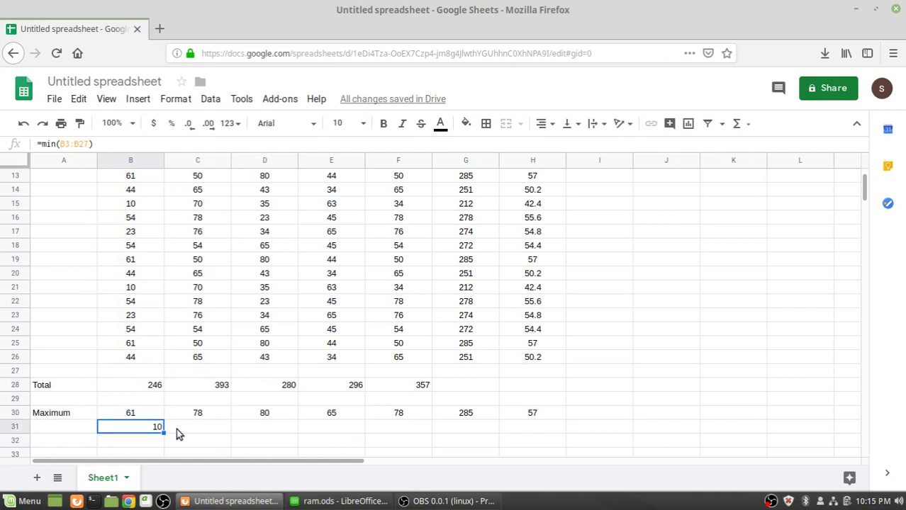
left_click_drag(164, 433, 537, 431)
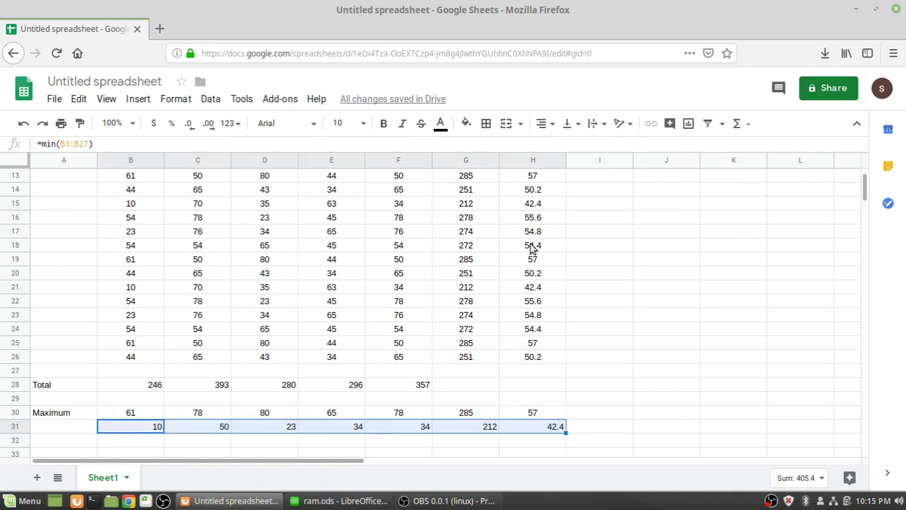
left_click(545, 126)
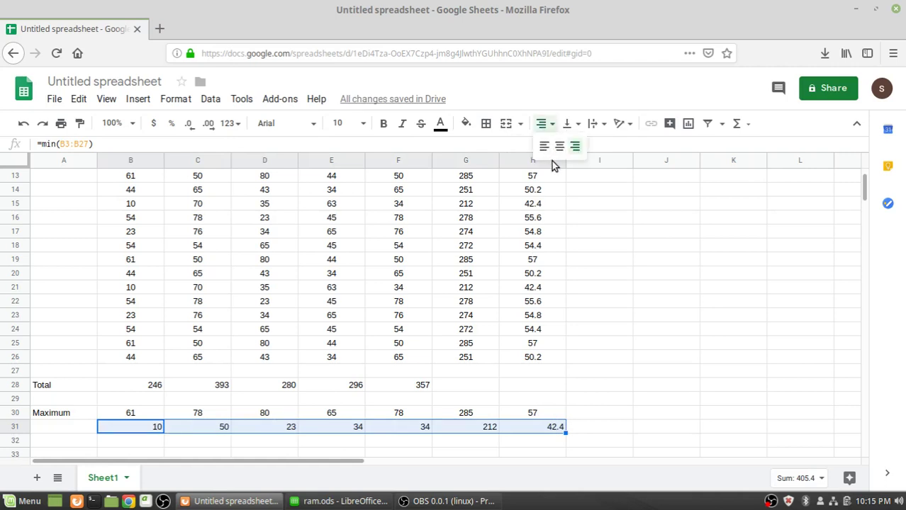
left_click(560, 146)
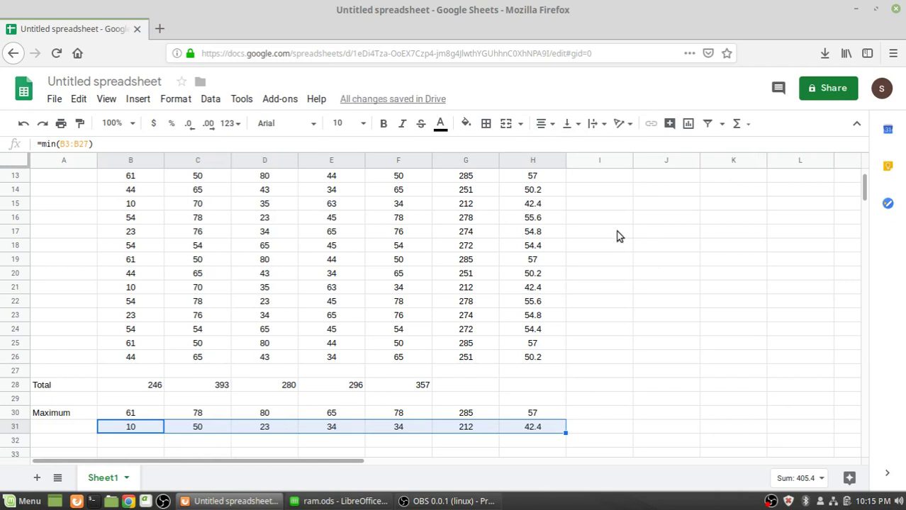
- Open the Σ Functions list and close it again without choosing anything
left_click(740, 125)
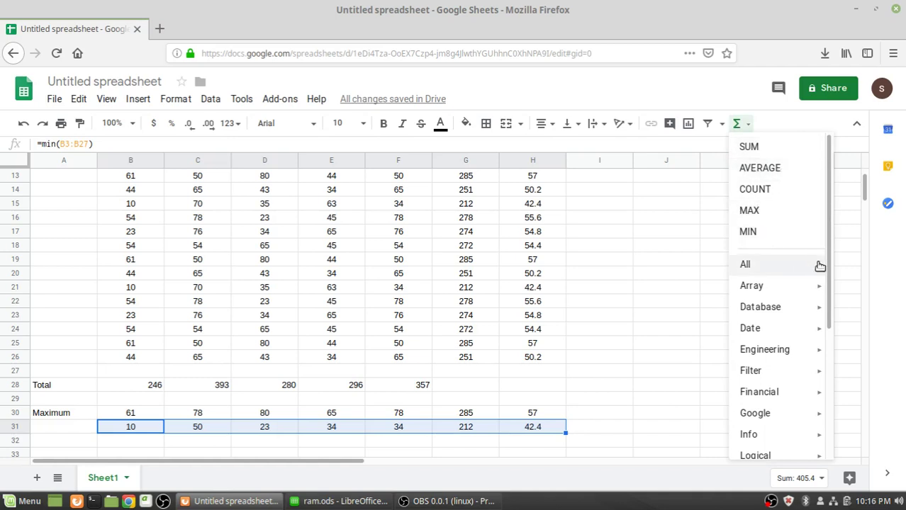
mouse_move(820, 265)
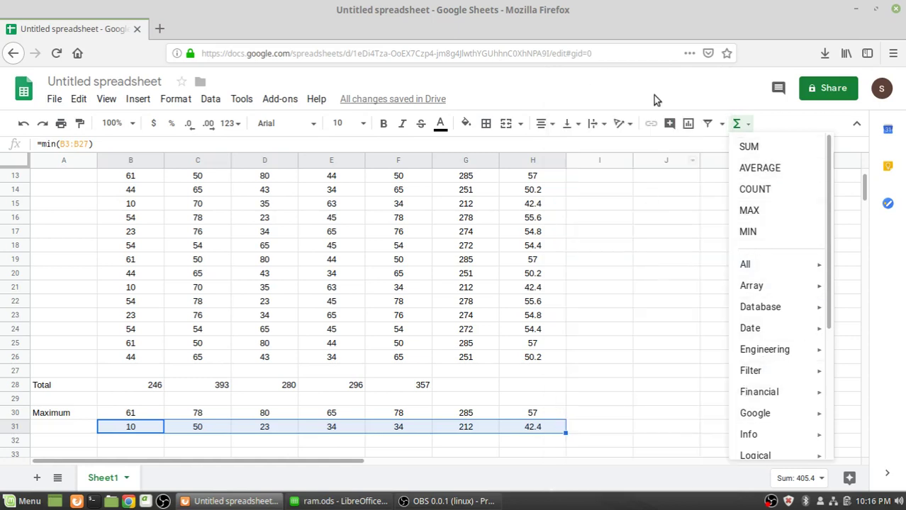
left_click(629, 80)
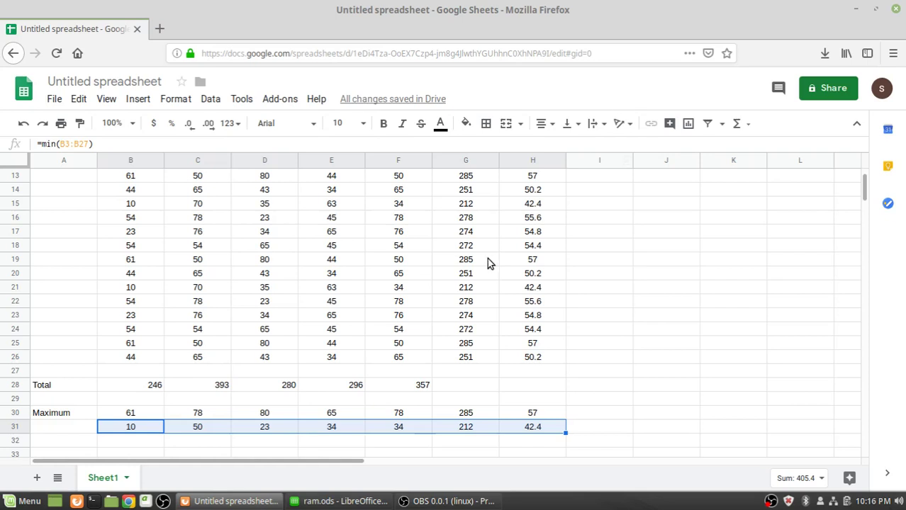
- Merge I1:J2 with Merge all, then switch to ram.ods in LibreOffice Calc
scroll(488, 261, "up", 4)
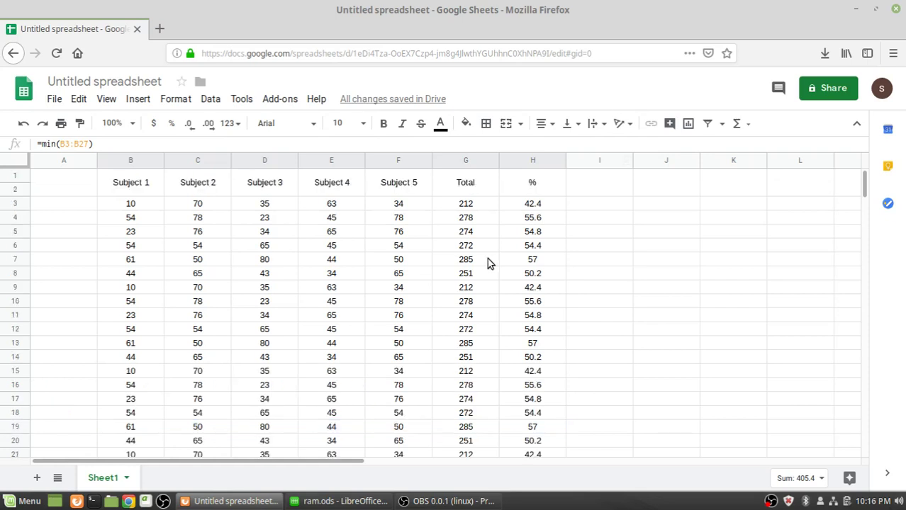
left_click(167, 101)
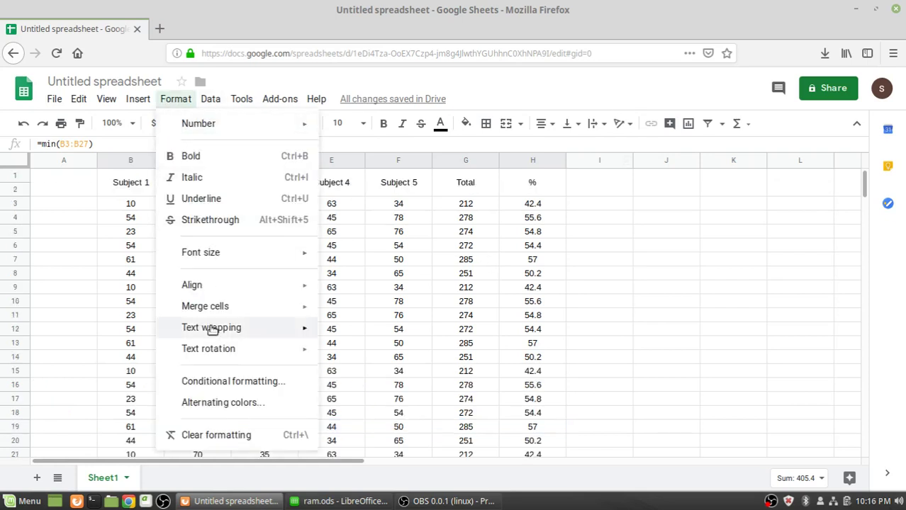
left_click(612, 273)
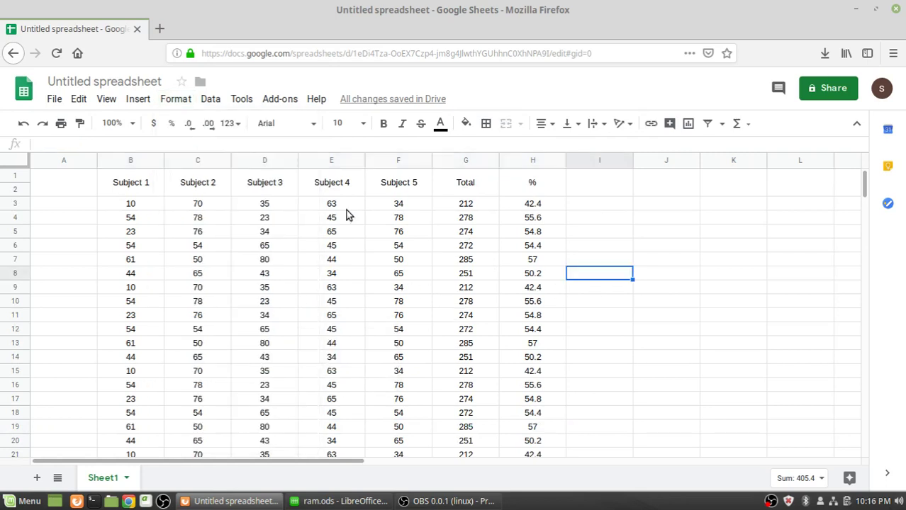
left_click(602, 192)
key("shift+Right")
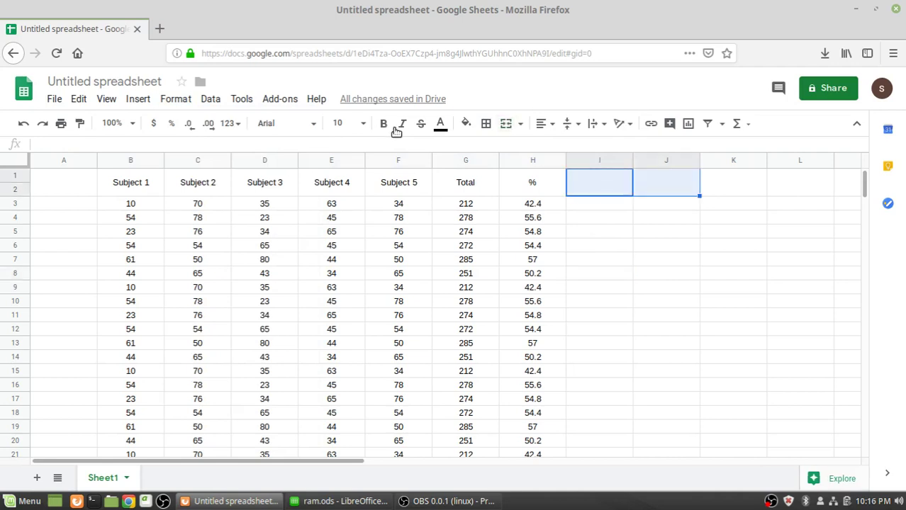
left_click(178, 100)
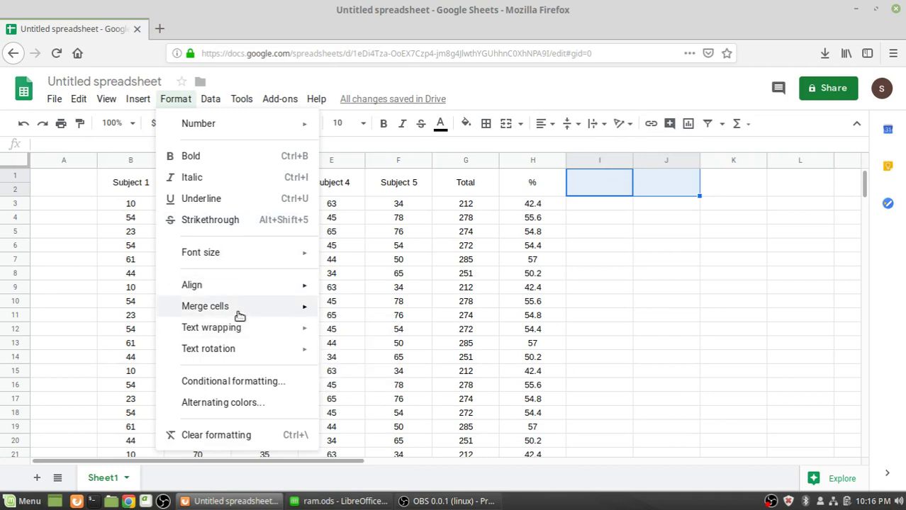
mouse_move(259, 311)
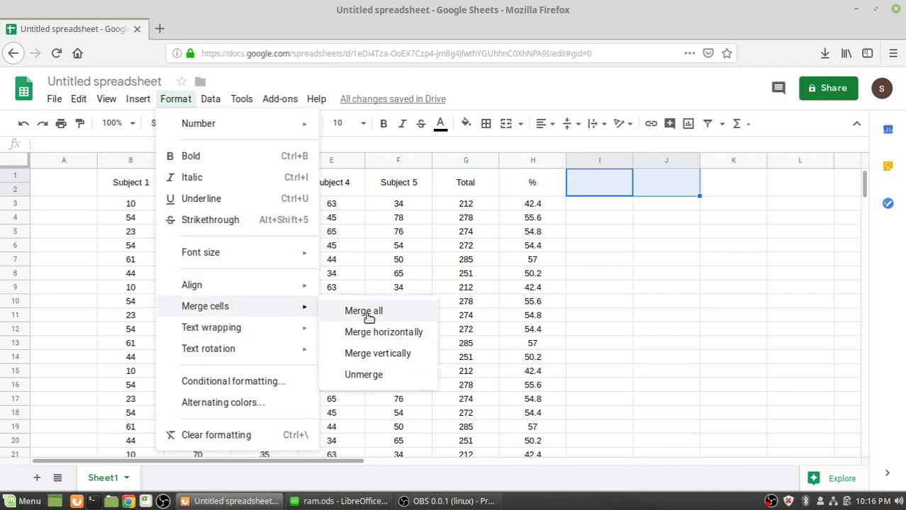
left_click(368, 314)
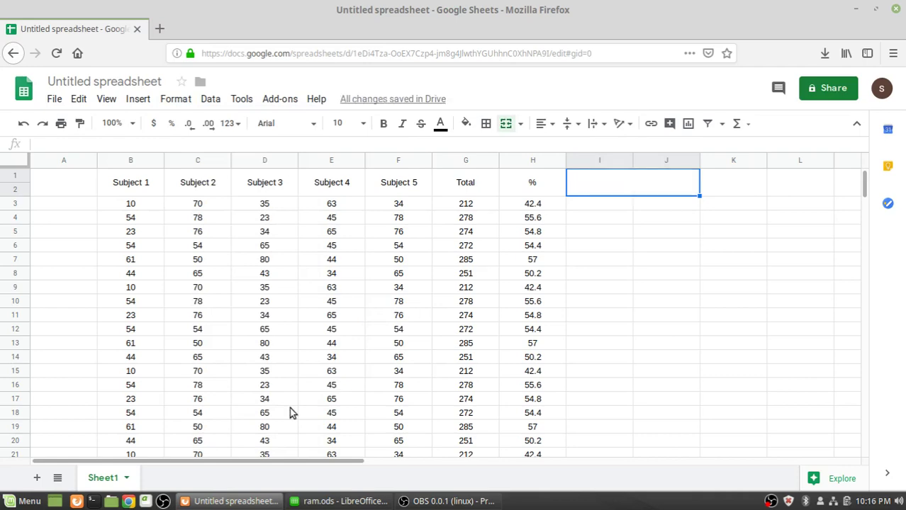
left_click(326, 503)
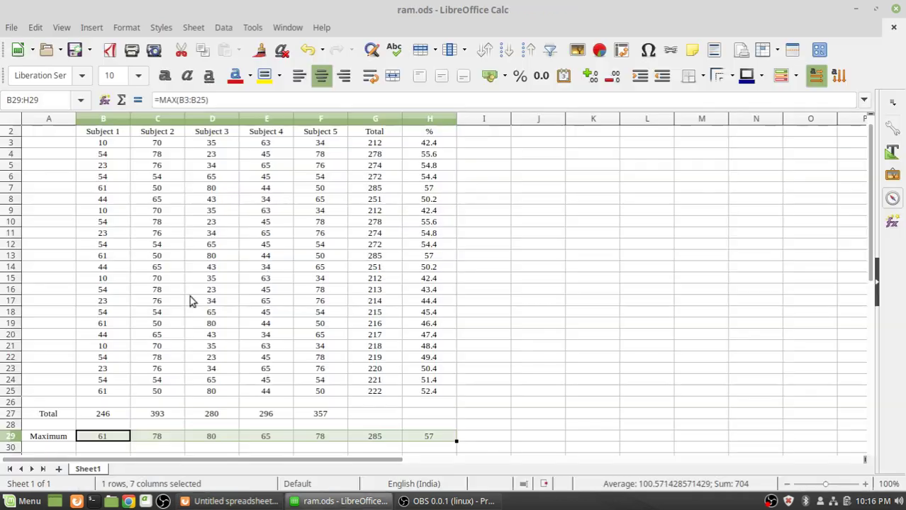
- Merge cells B1:B2 via Format > Merge Cells, then switch to OBS Studio
left_click(103, 131)
left_click_drag(103, 131, 115, 142)
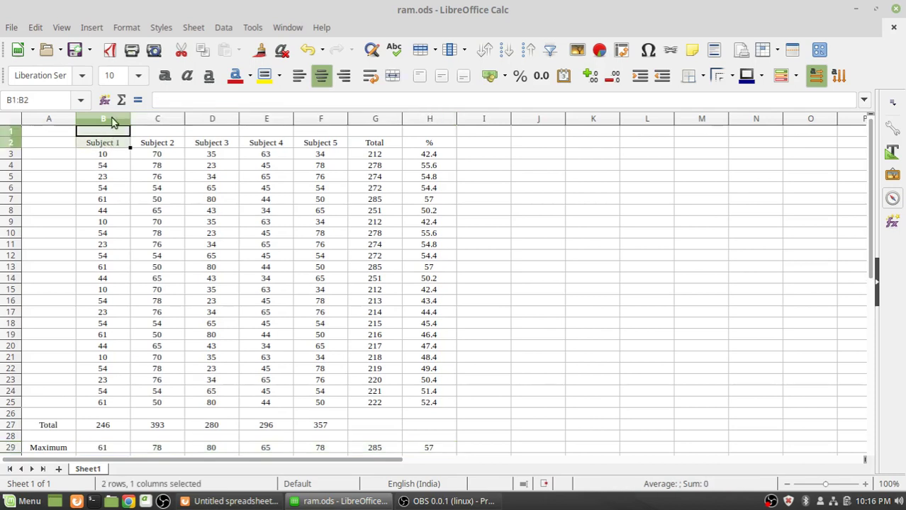
left_click(128, 27)
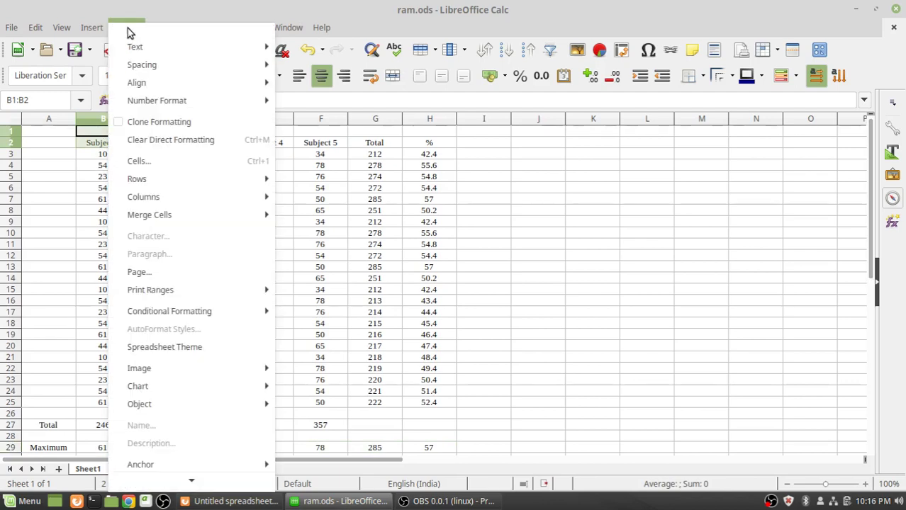
mouse_move(199, 221)
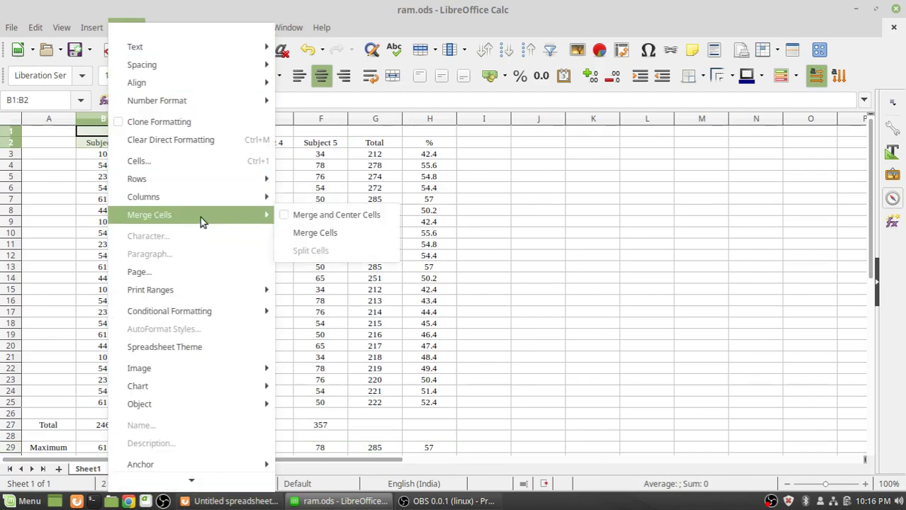
left_click(309, 234)
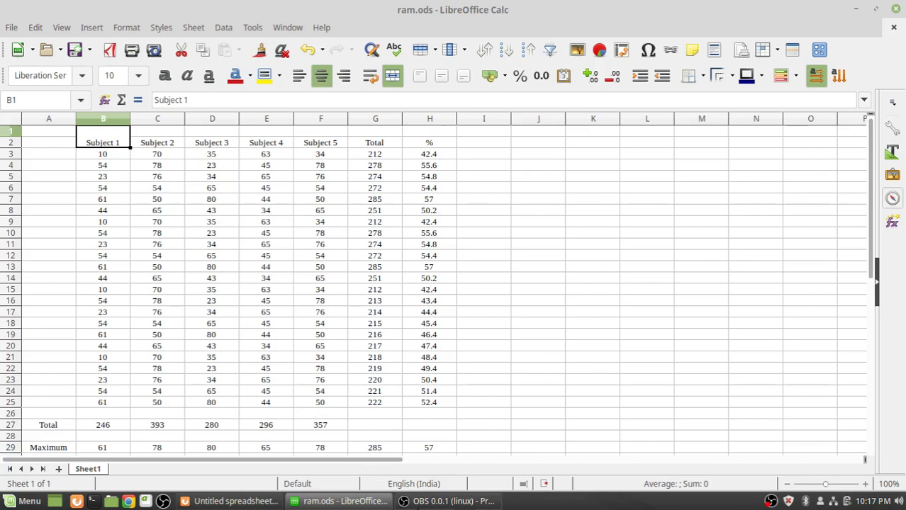
mouse_move(415, 503)
left_click(447, 504)
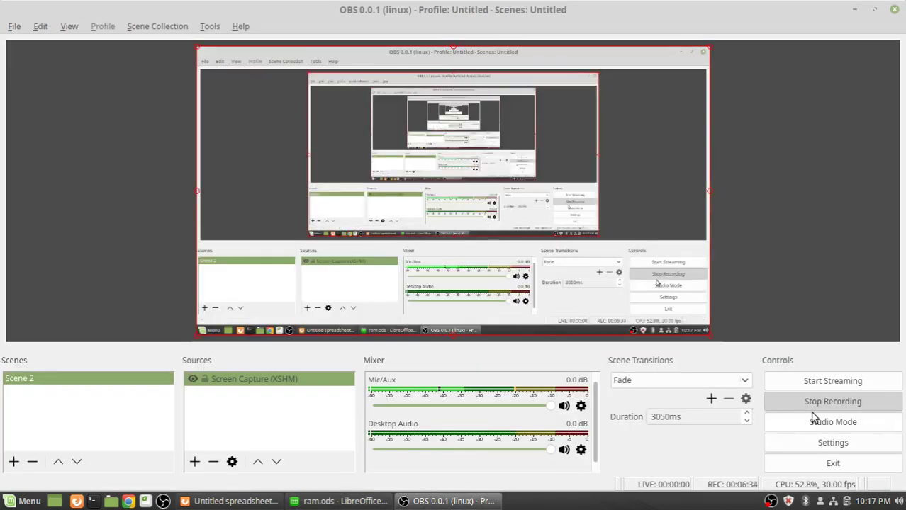